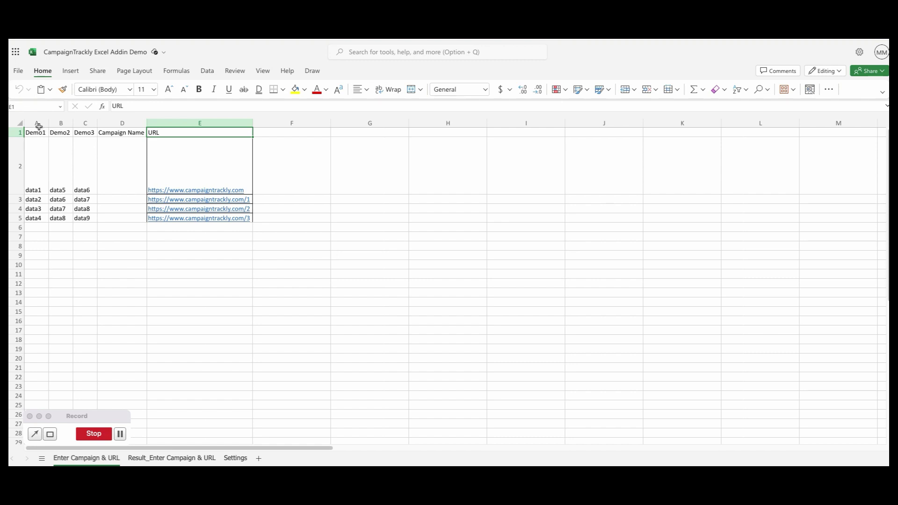
Step: Select data columns A–C, then the Campaign Name and URL columns D–E
drag(38, 125, 82, 181)
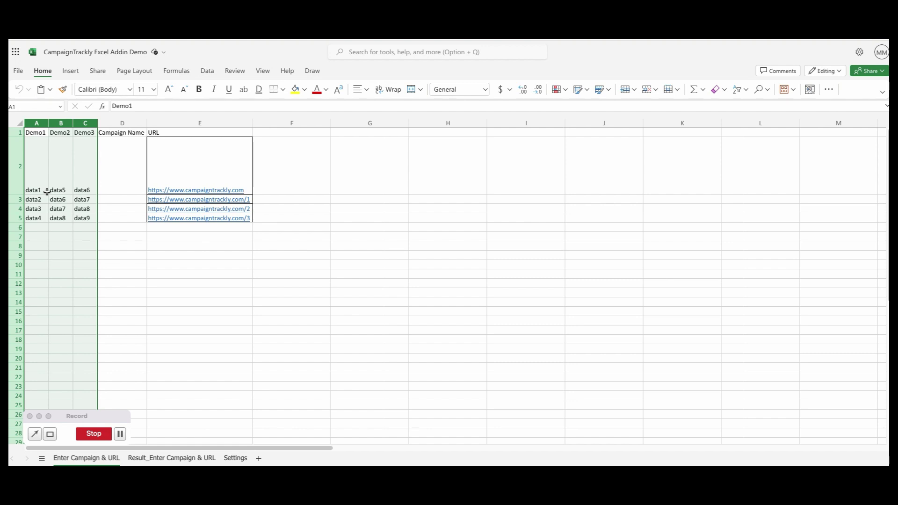
drag(36, 123, 82, 121)
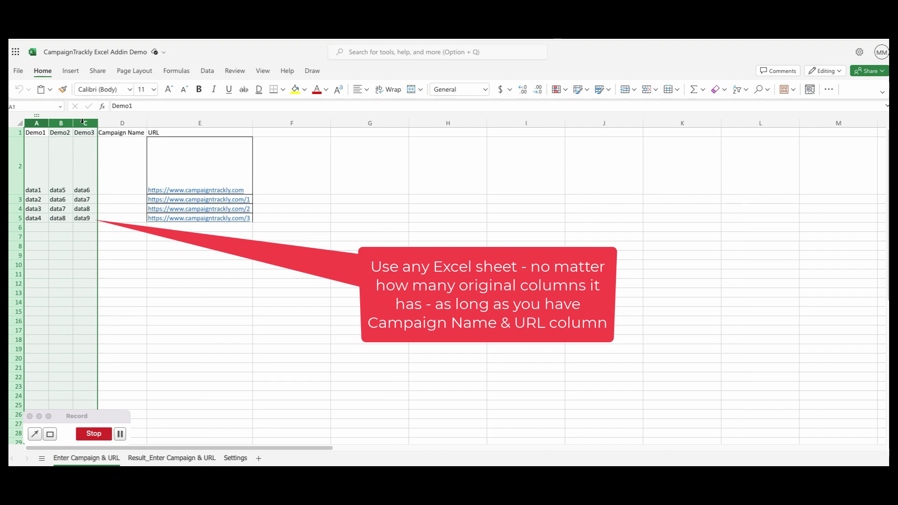
click(130, 122)
drag(130, 122, 199, 124)
click(129, 133)
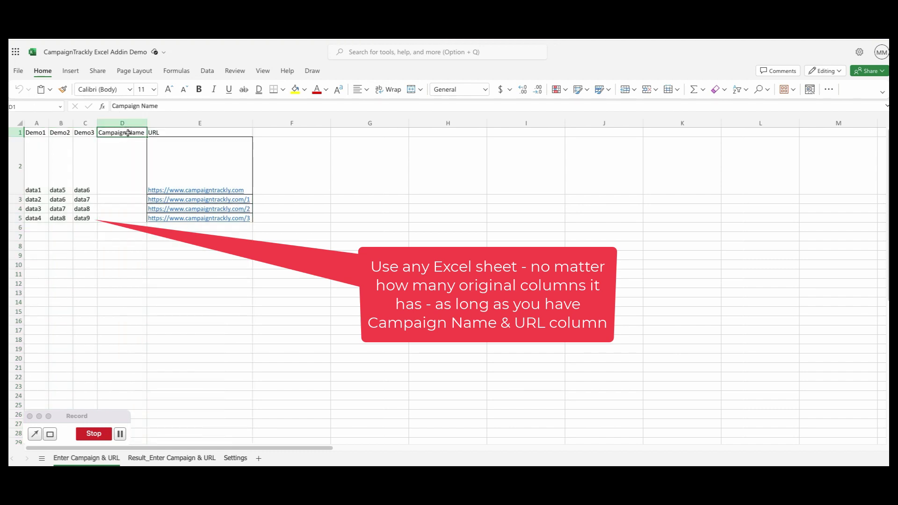
click(160, 133)
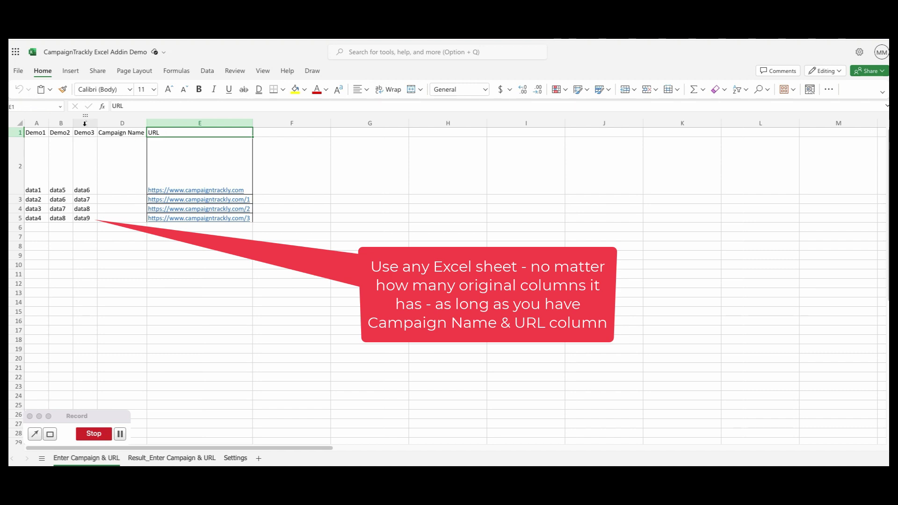
drag(86, 123, 43, 129)
click(34, 134)
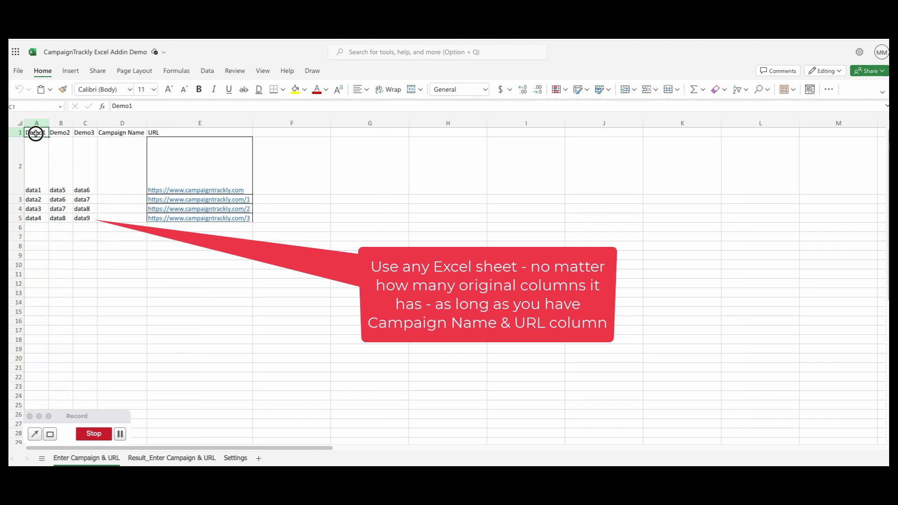
click(53, 134)
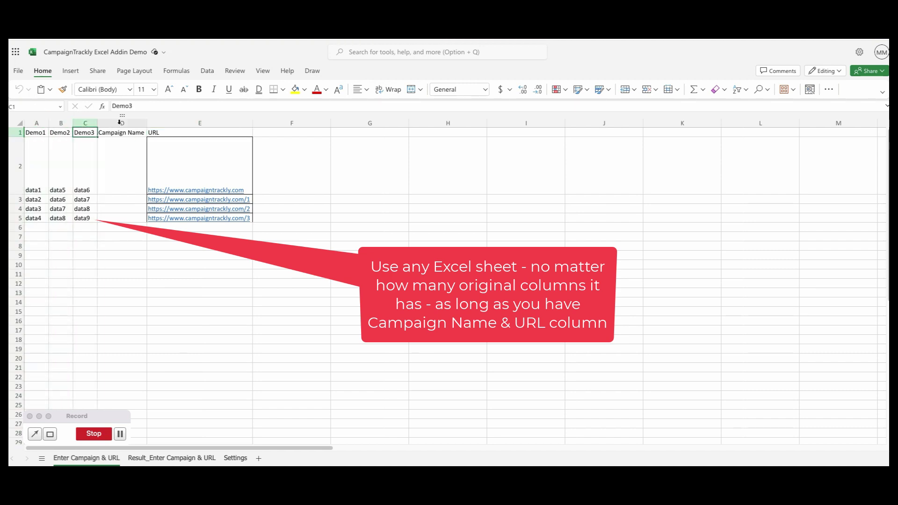
drag(119, 124, 188, 131)
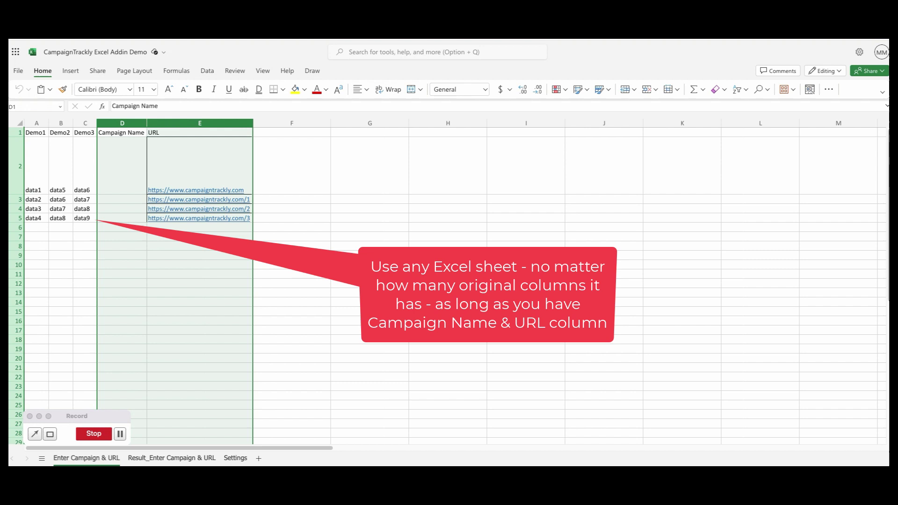
Step: Launch CampaignTrackly from the Add-ins list, browse its tag templates, and refresh the panel
click(789, 91)
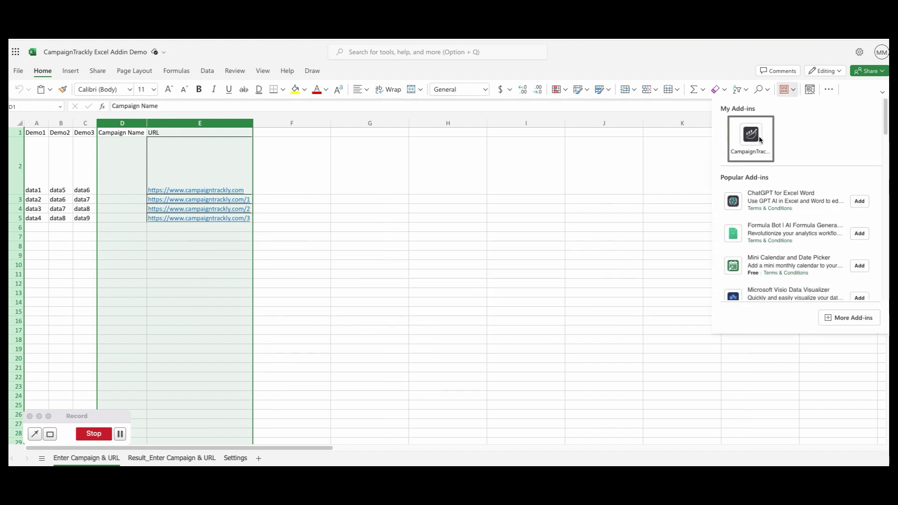
click(748, 135)
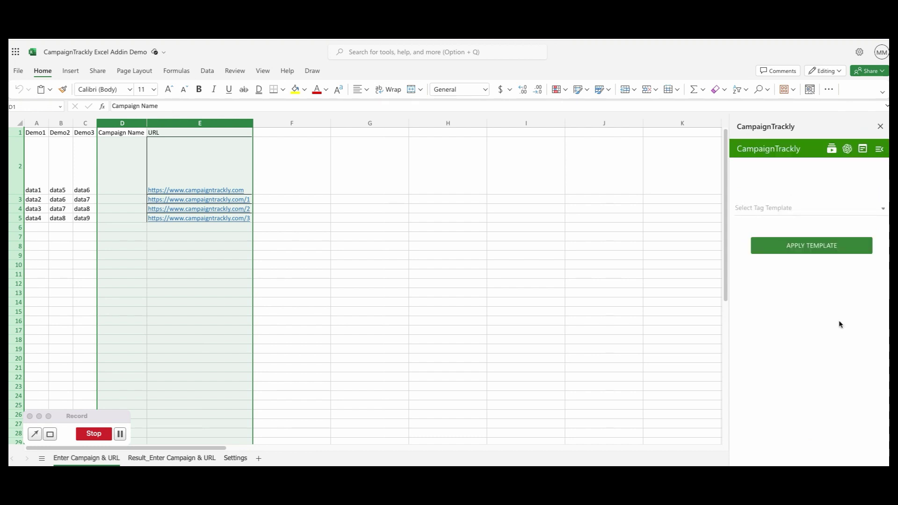
click(807, 210)
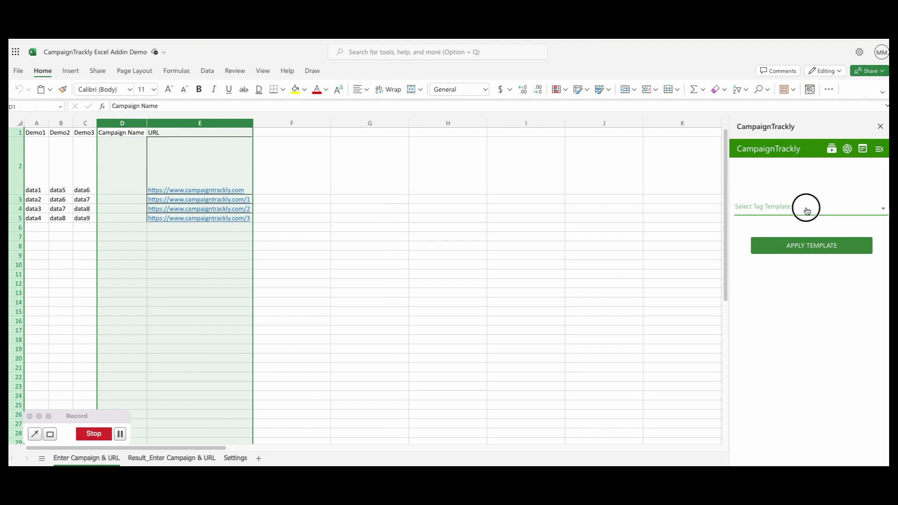
scroll(791, 253, down, 1)
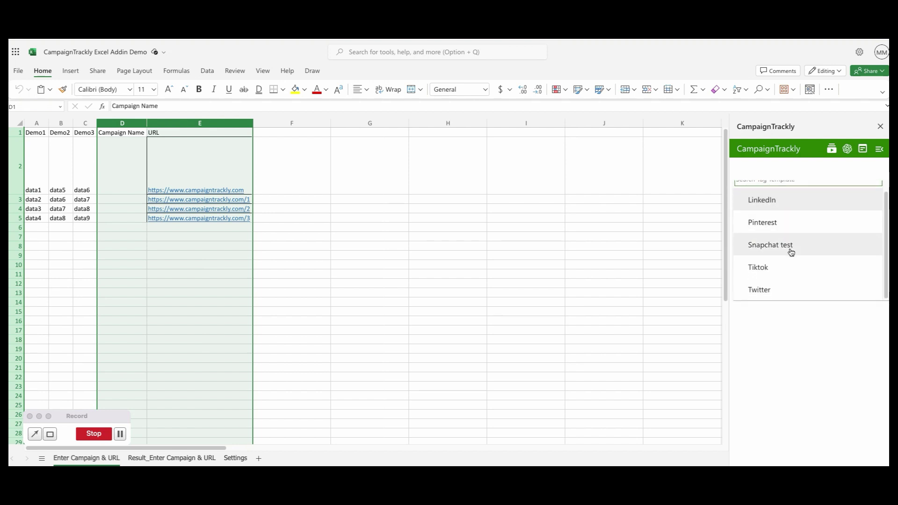
scroll(781, 234, up, 1)
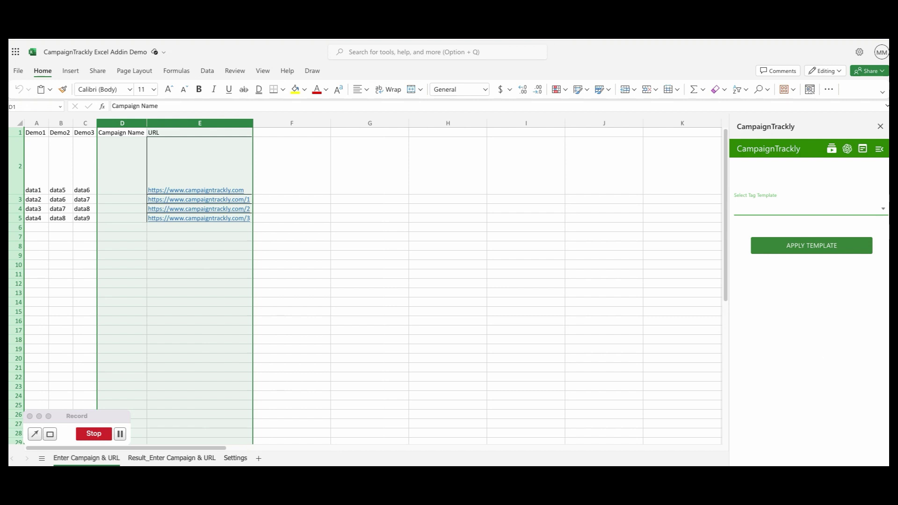
click(879, 148)
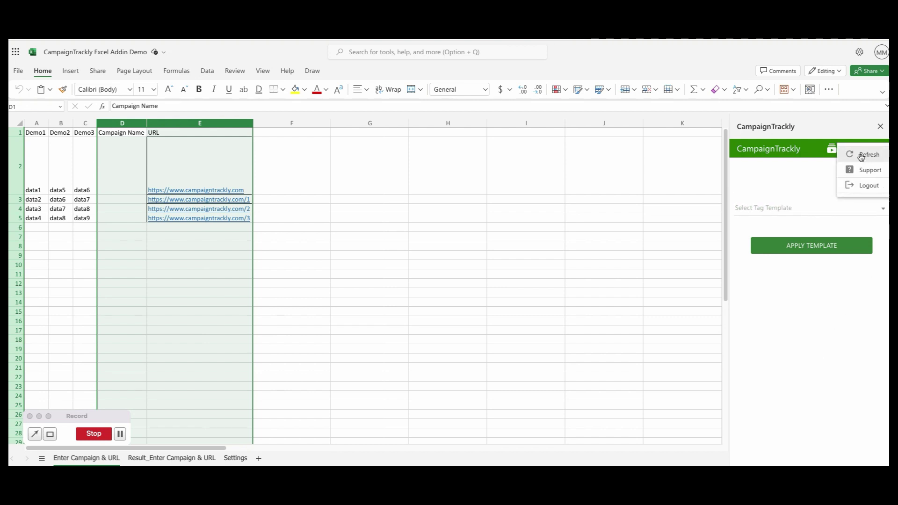
click(862, 156)
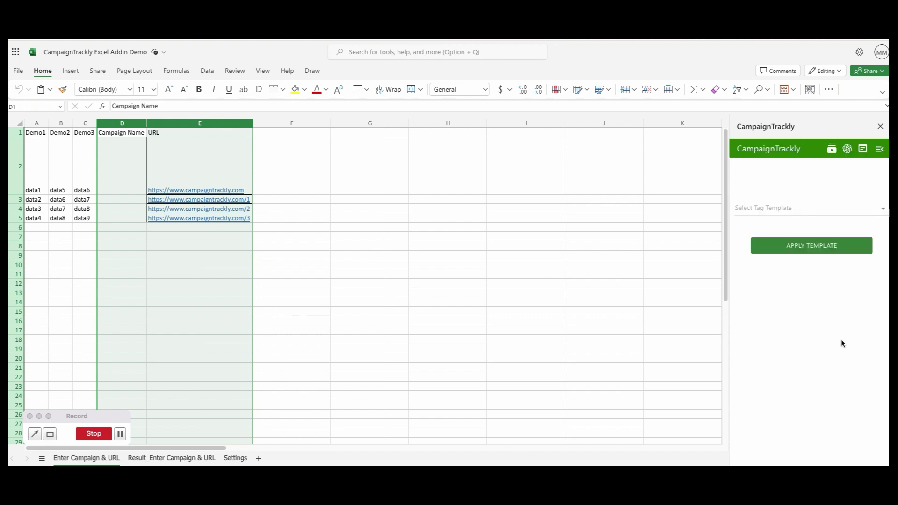
Step: Widen the Campaign Name column and browse D2's dropdown list of saved campaign names
drag(146, 123, 213, 131)
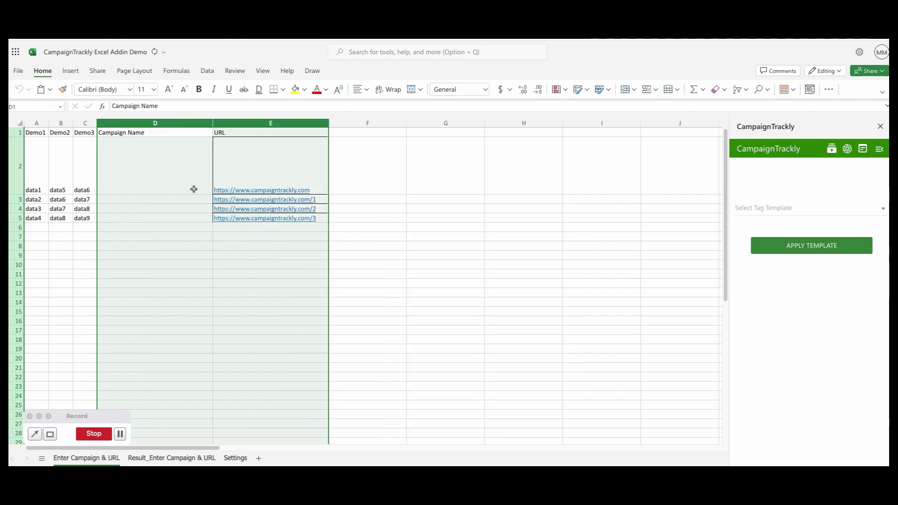
click(154, 158)
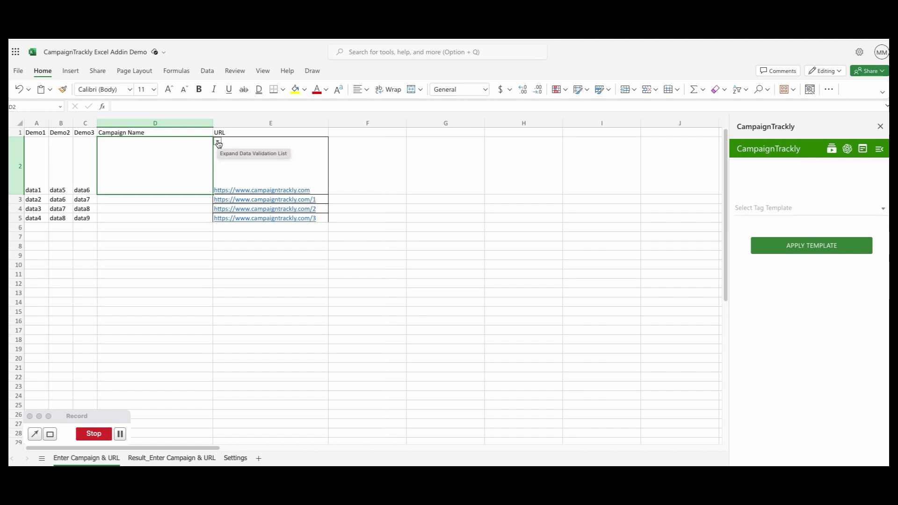
click(217, 142)
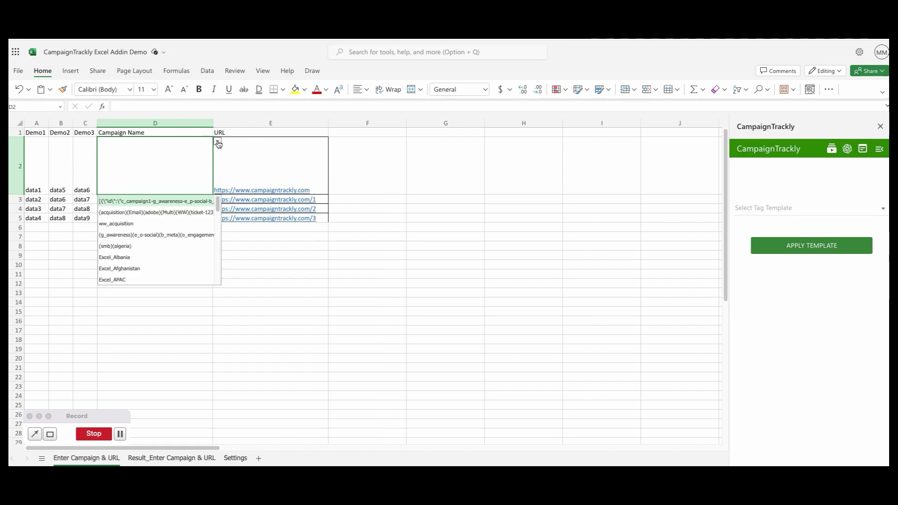
scroll(158, 221, down, 3)
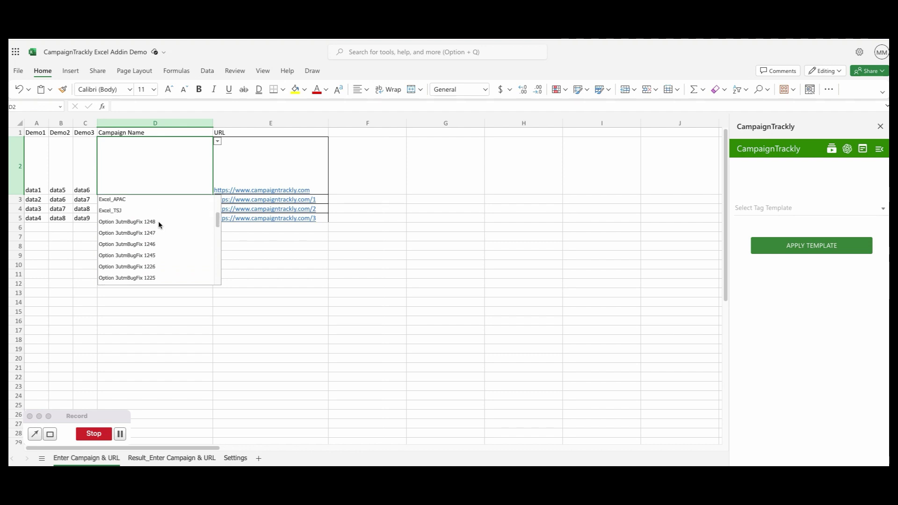
scroll(158, 221, down, 5)
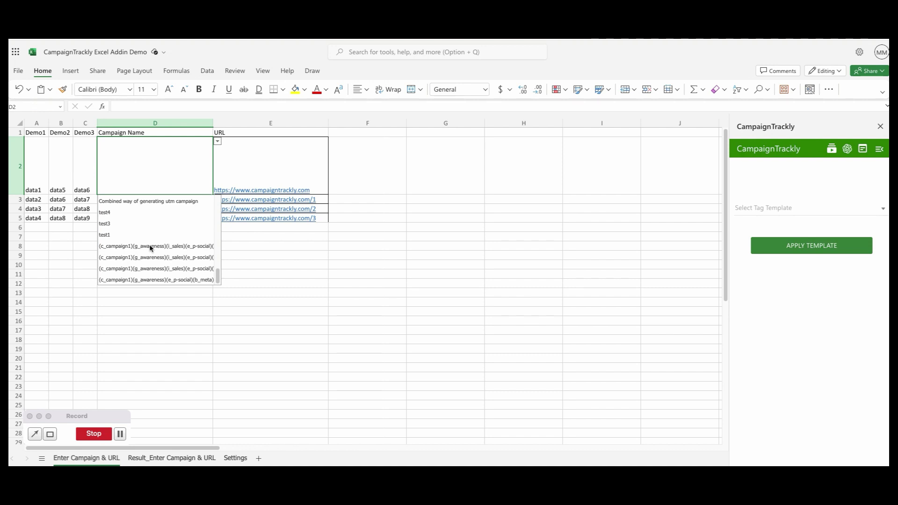
scroll(147, 242, up, 10)
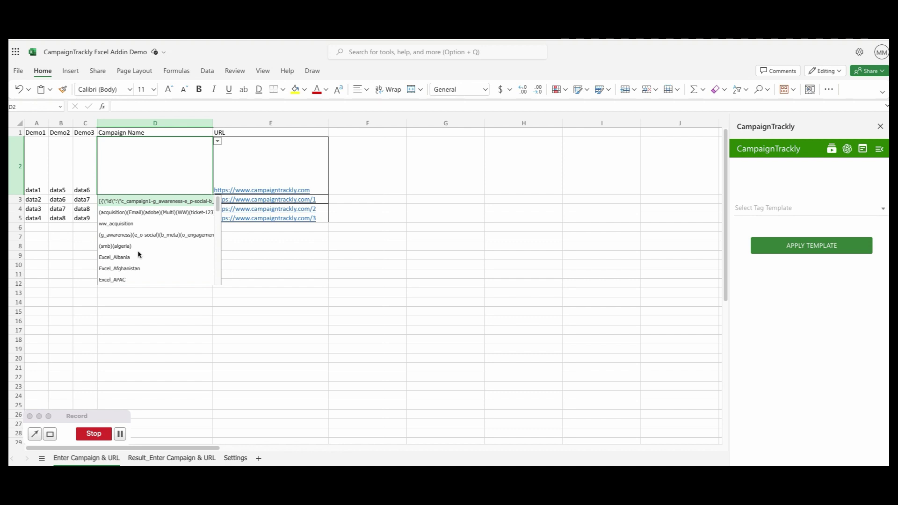
scroll(141, 251, down, 10)
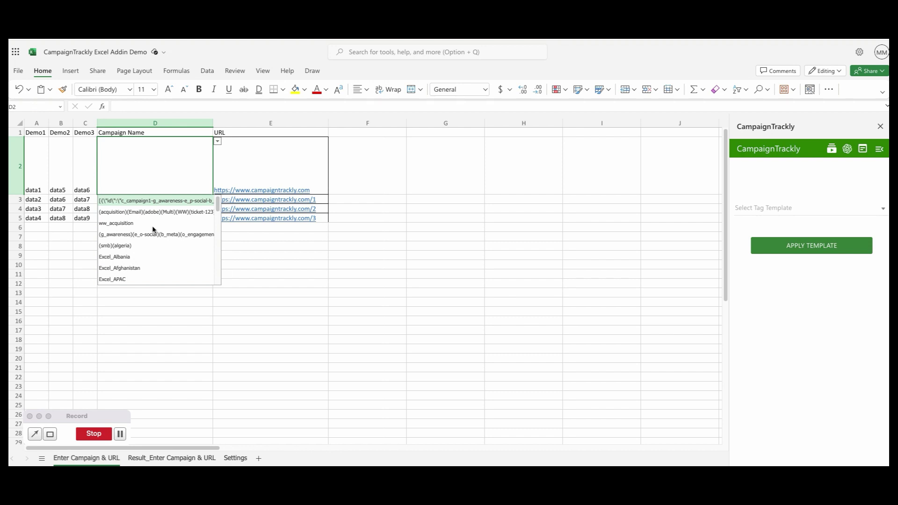
Step: Enter the chosen c_campaign1 awareness campaign name into D2 and reselect the cell
click(147, 250)
click(376, 268)
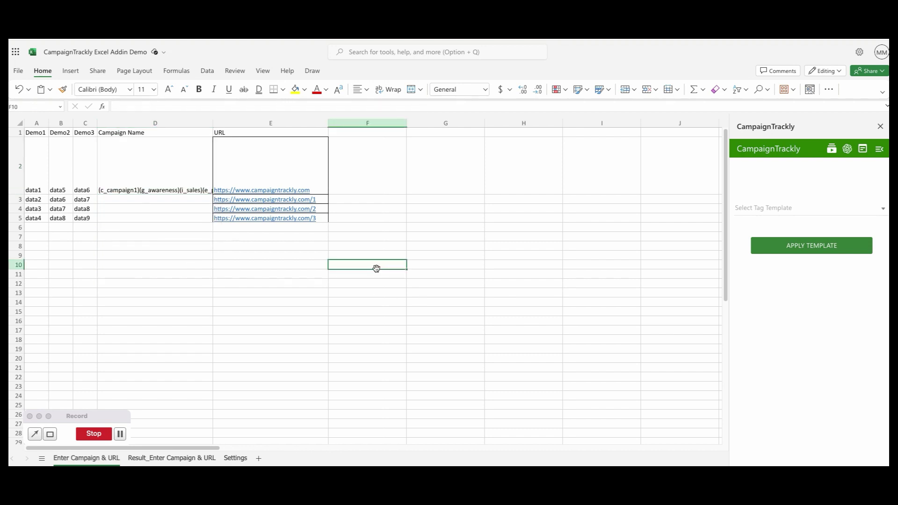
click(148, 154)
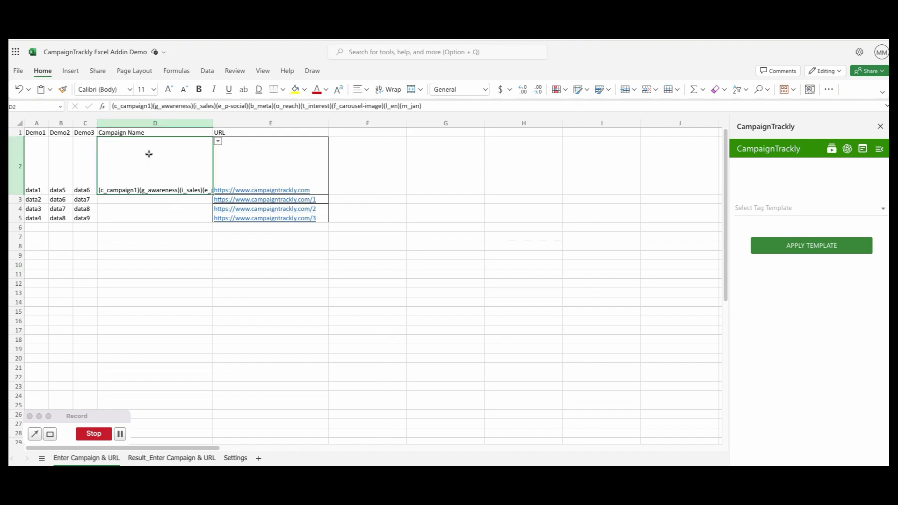
click(864, 149)
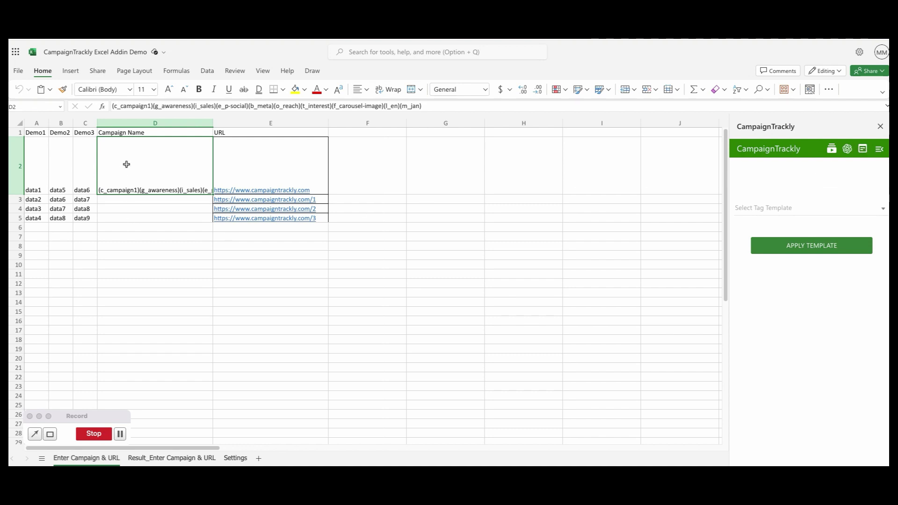
Step: Replace D2's contents with '2023-01-17 Demo Campaign'
key(Delete)
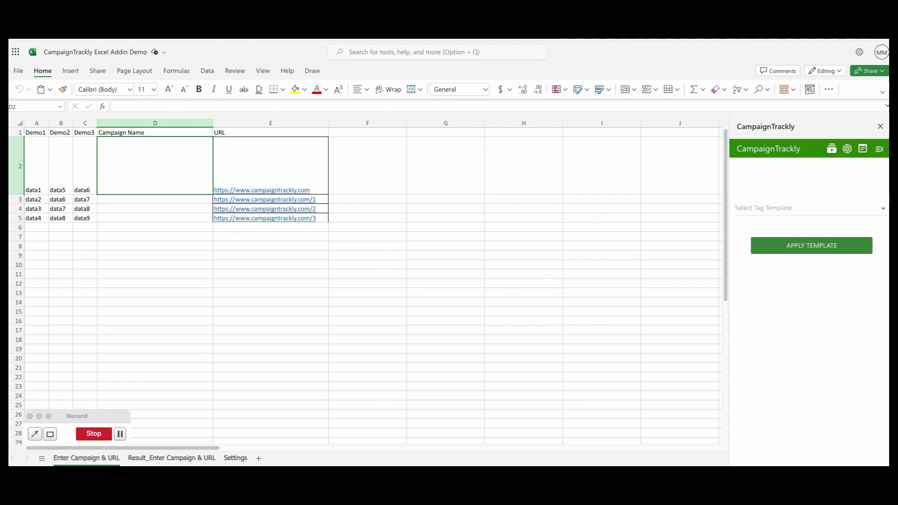
text(bnbnbnbn)
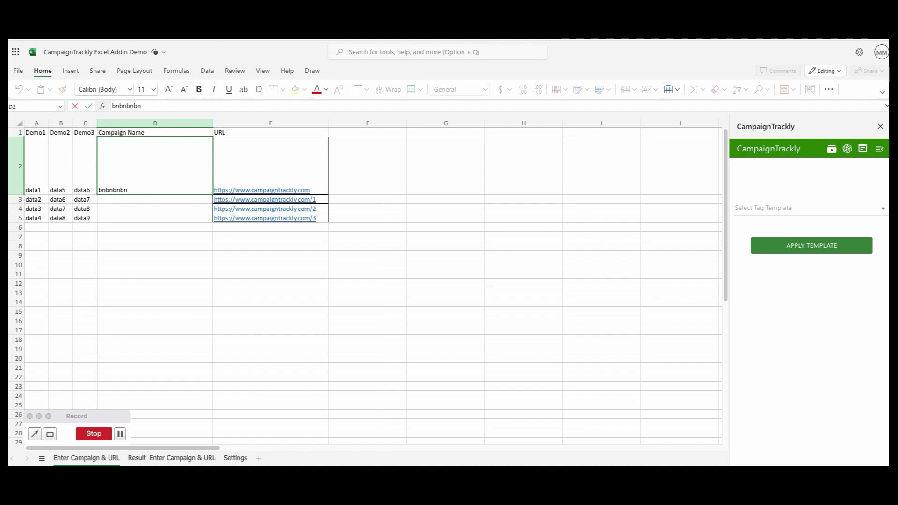
key(BackSpace)
key(BackSpace)
key(BackSpace)
key(BackSpace)
key(BackSpace)
key(BackSpace)
key(BackSpace)
key(BackSpace)
text(2023-01-17 Demo Campaign)
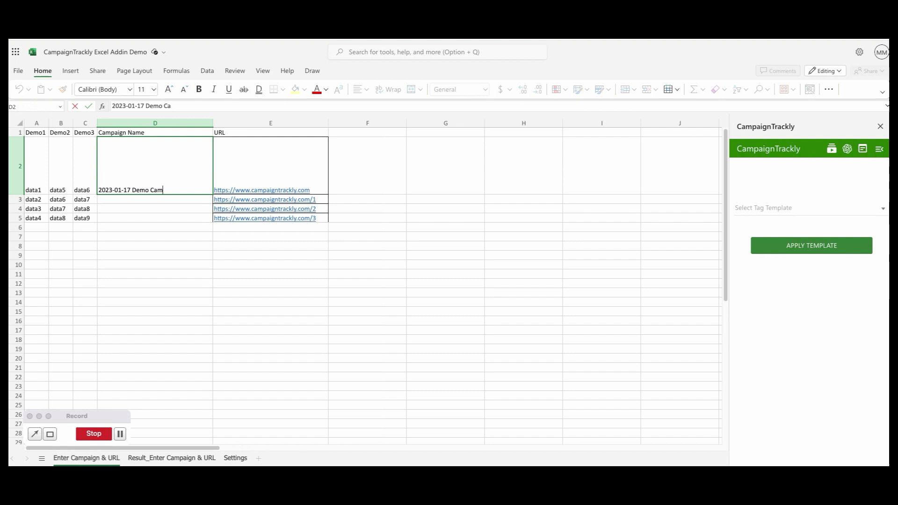
click(341, 253)
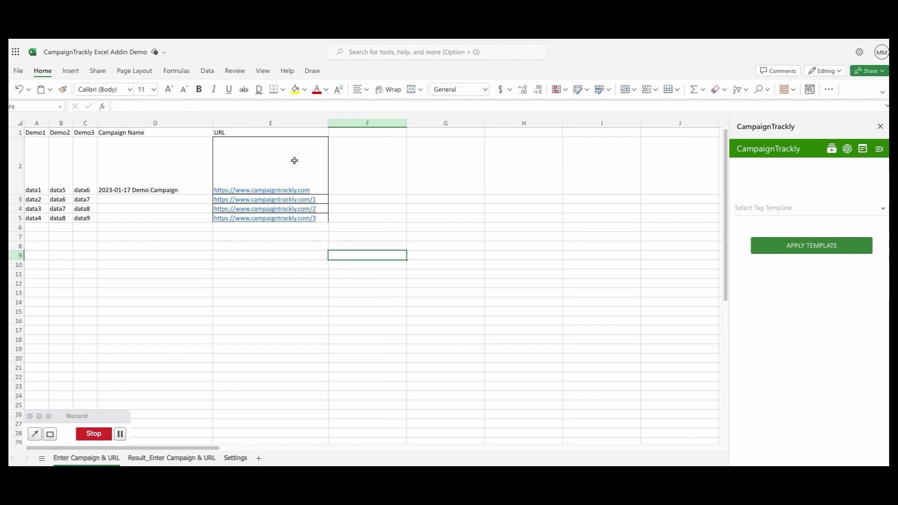
Step: Fill '2023-01-17 Demo Campaign' down from D2 into D3:D5
drag(295, 162, 294, 218)
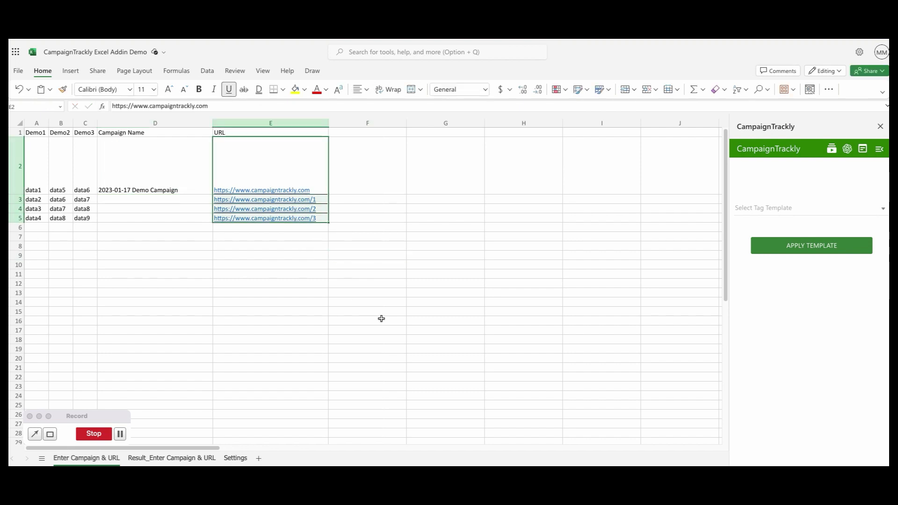
click(208, 190)
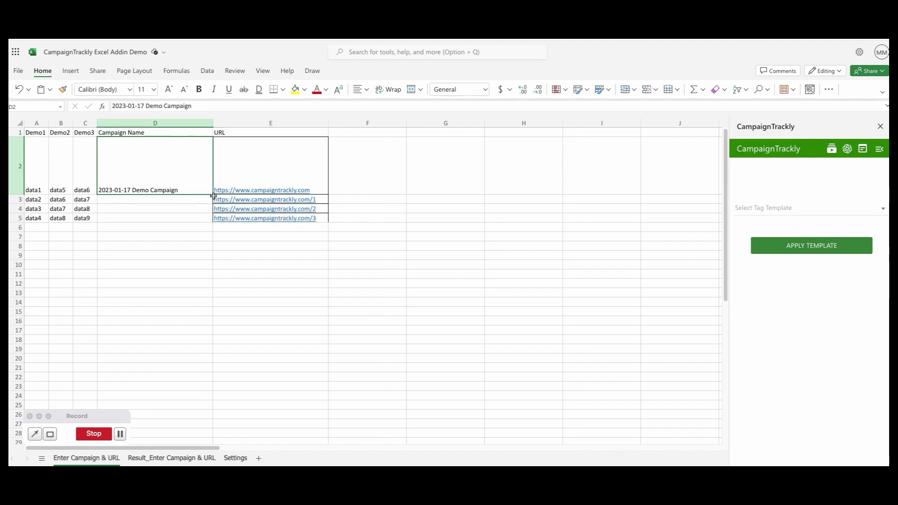
drag(212, 194, 210, 212)
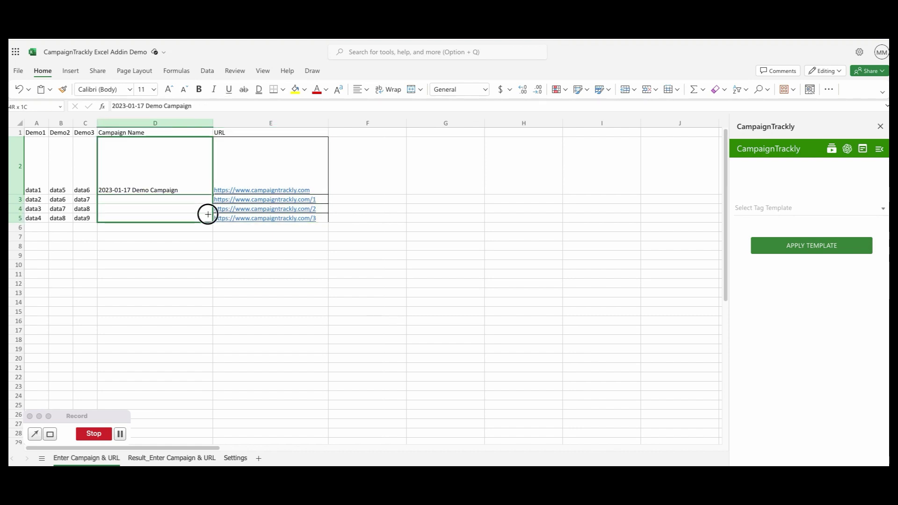
key(ctrl+d)
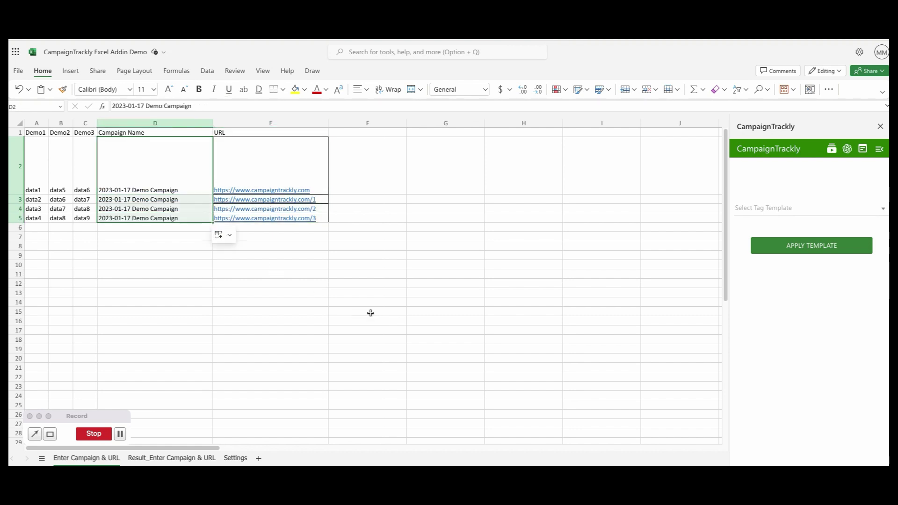
click(303, 293)
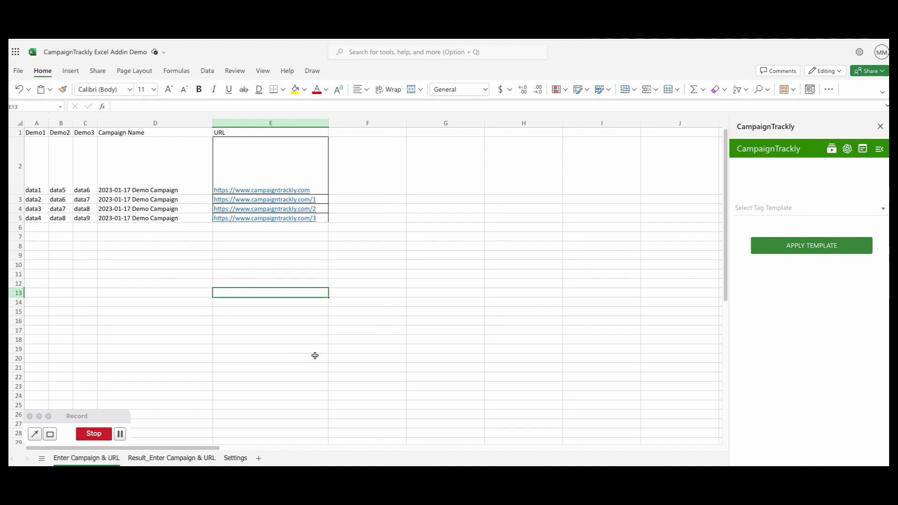
Step: Apply the LinkedIn tag template and preview the format, Goal and initiative lists in F2–H2
click(767, 209)
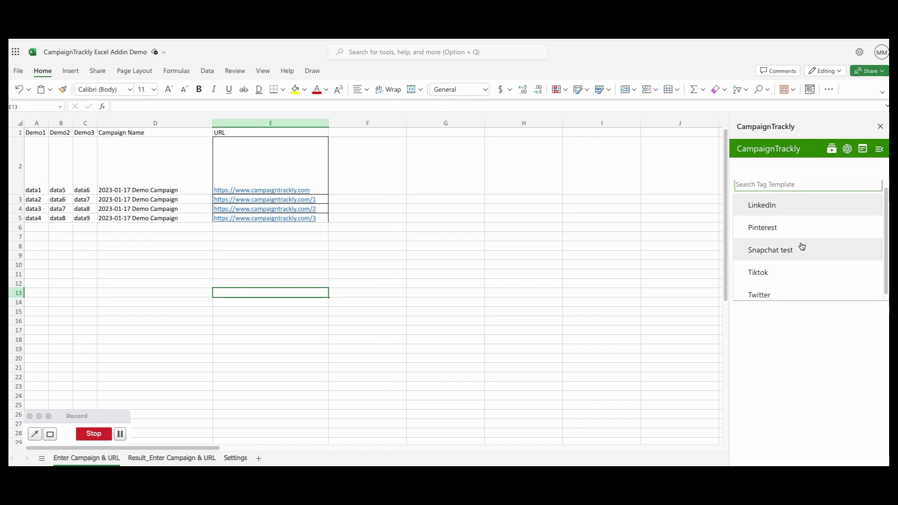
click(780, 206)
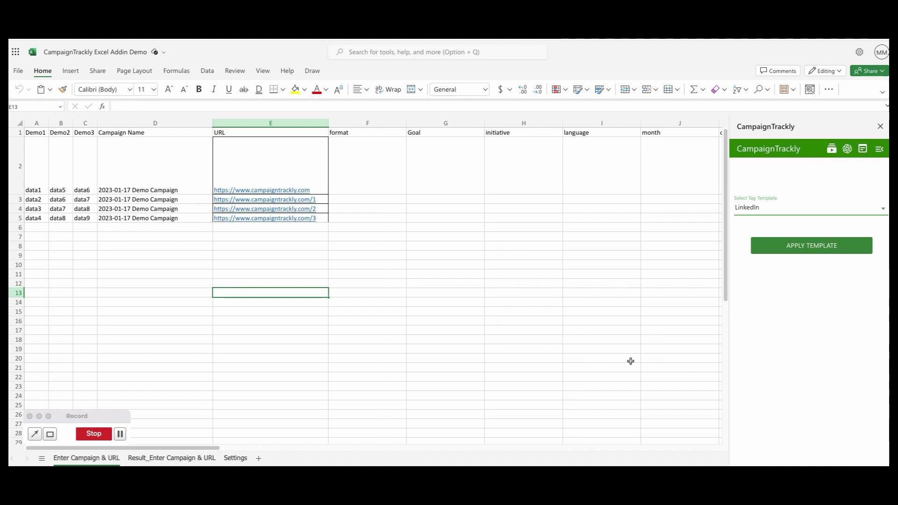
click(389, 147)
click(411, 143)
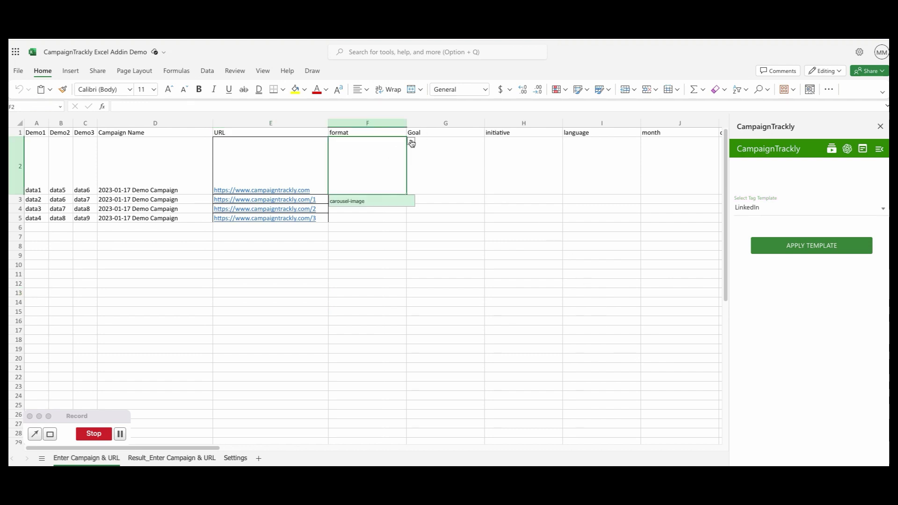
click(412, 143)
click(443, 148)
click(489, 143)
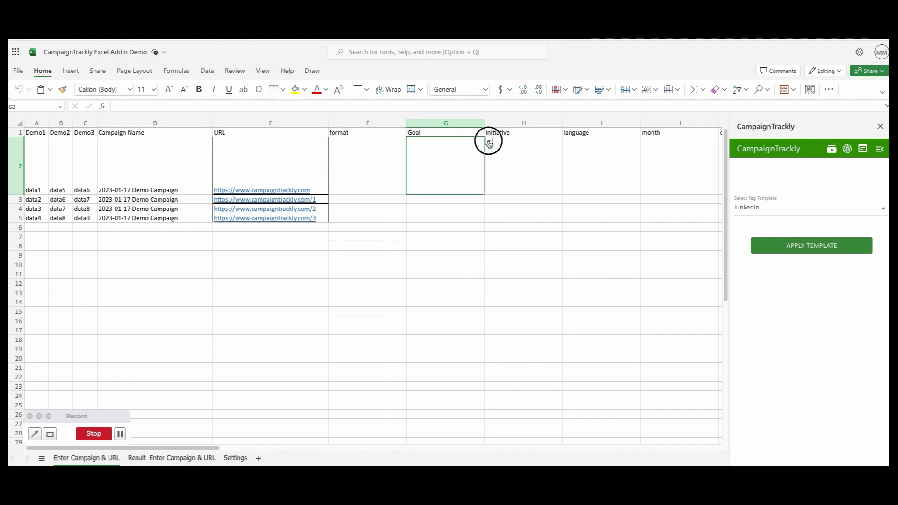
click(489, 143)
click(537, 153)
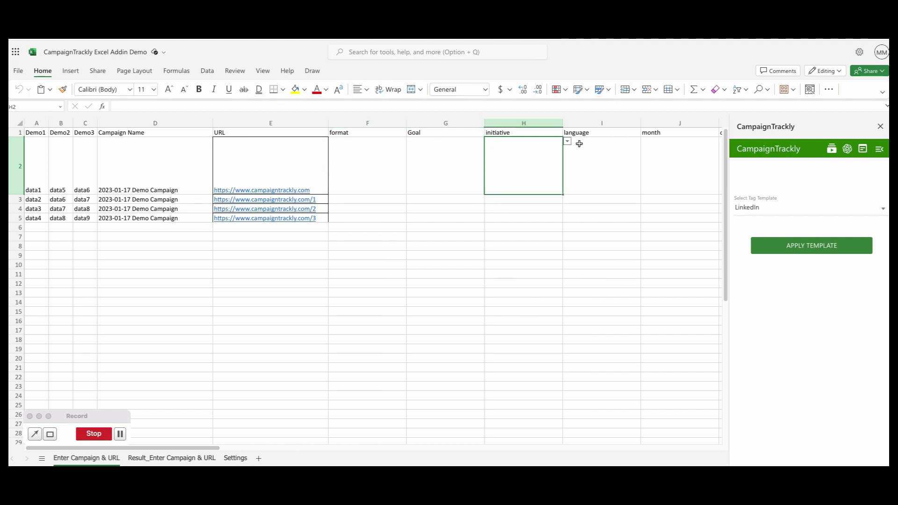
click(568, 143)
click(570, 145)
click(621, 159)
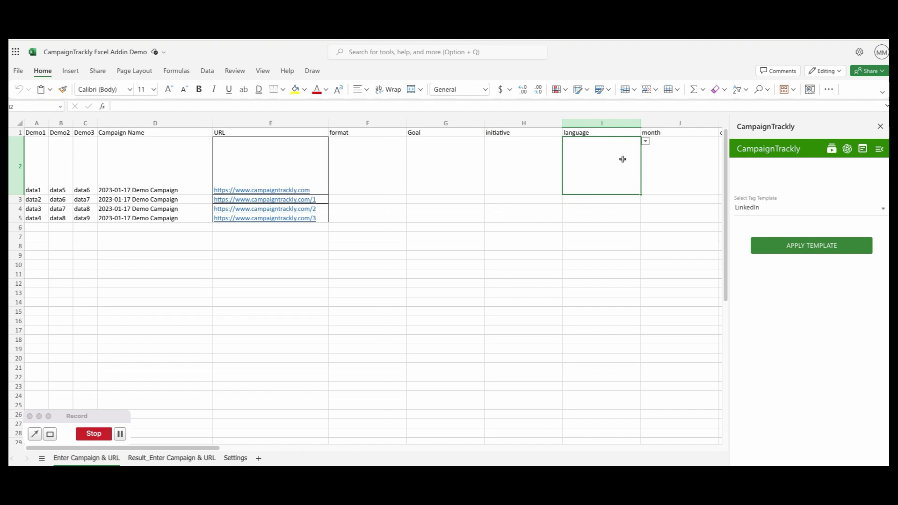
click(645, 143)
click(645, 143)
click(657, 168)
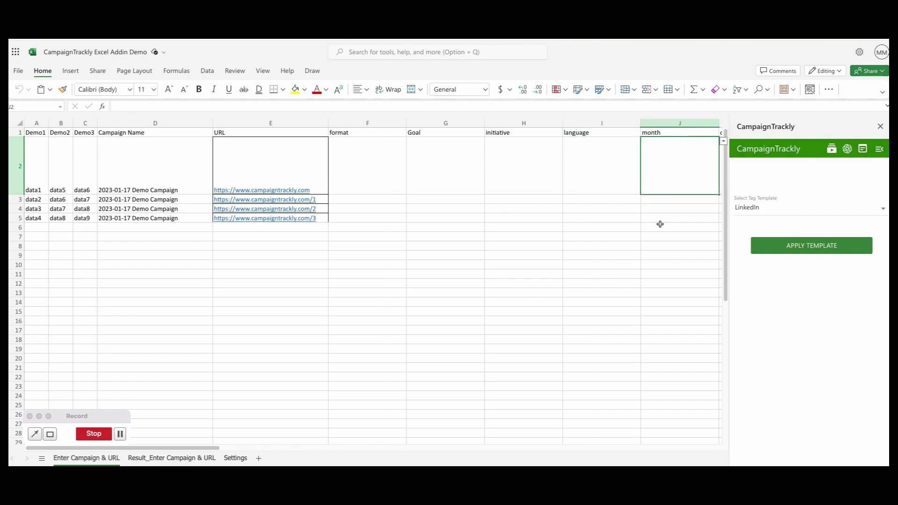
drag(209, 450, 299, 451)
click(405, 142)
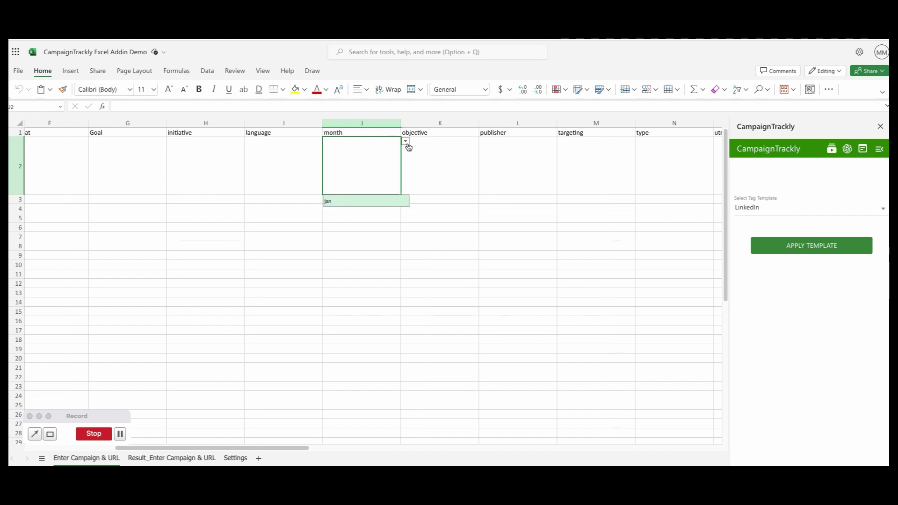
click(405, 142)
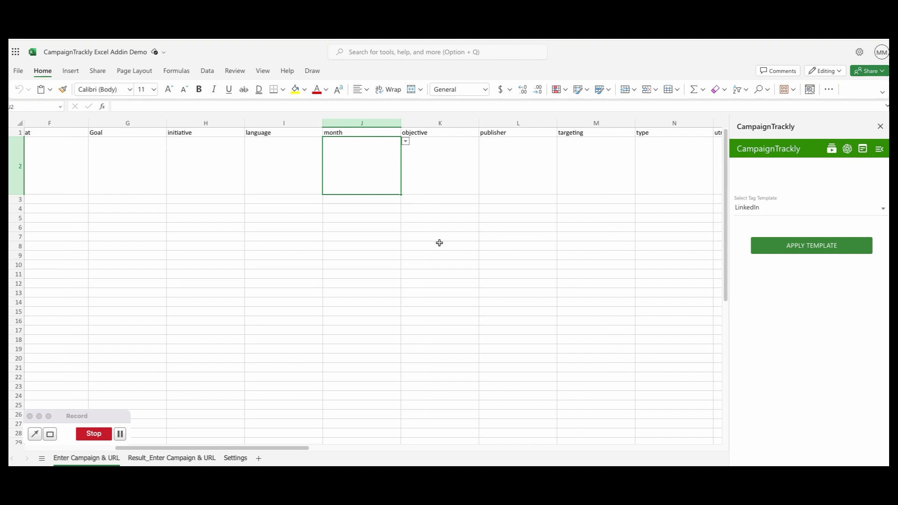
click(449, 161)
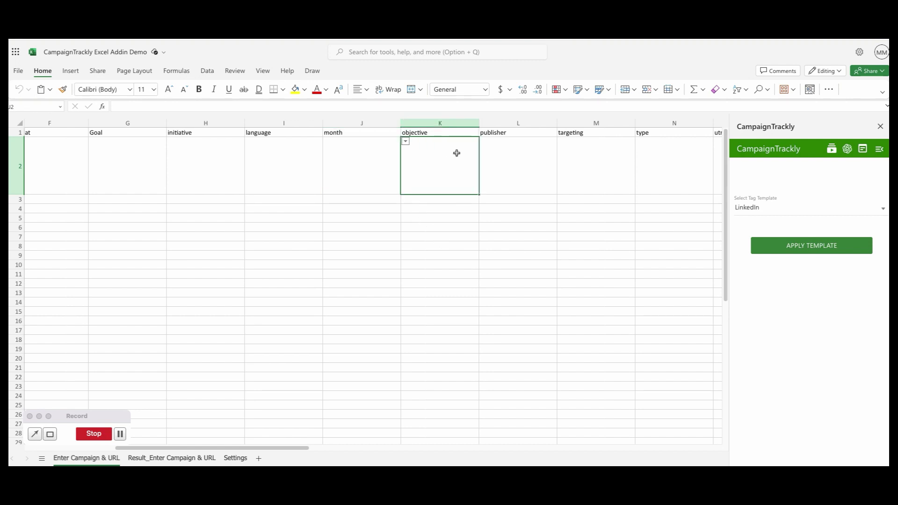
click(483, 142)
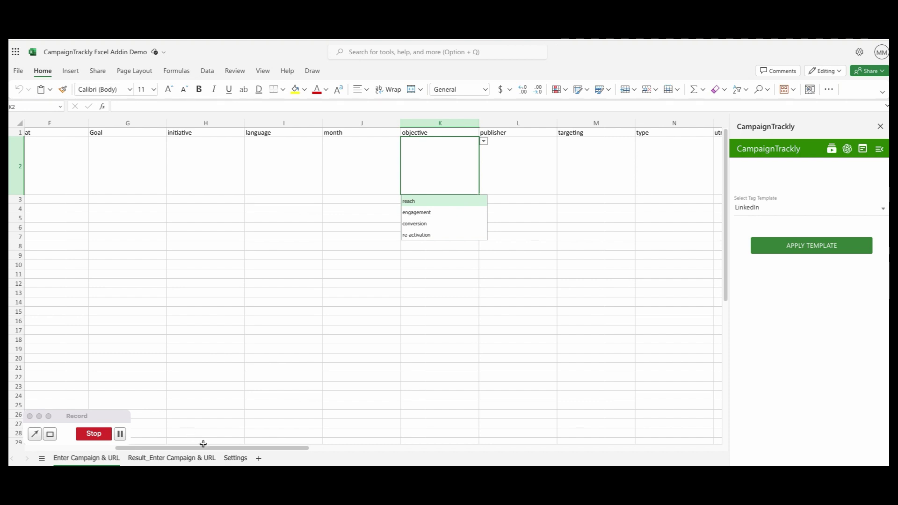
click(236, 459)
scroll(204, 275, down, 7)
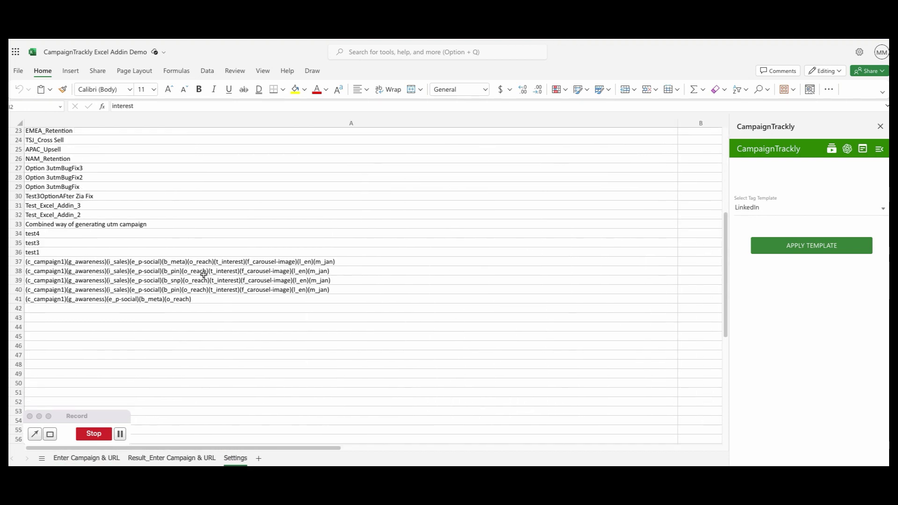
scroll(204, 275, up, 7)
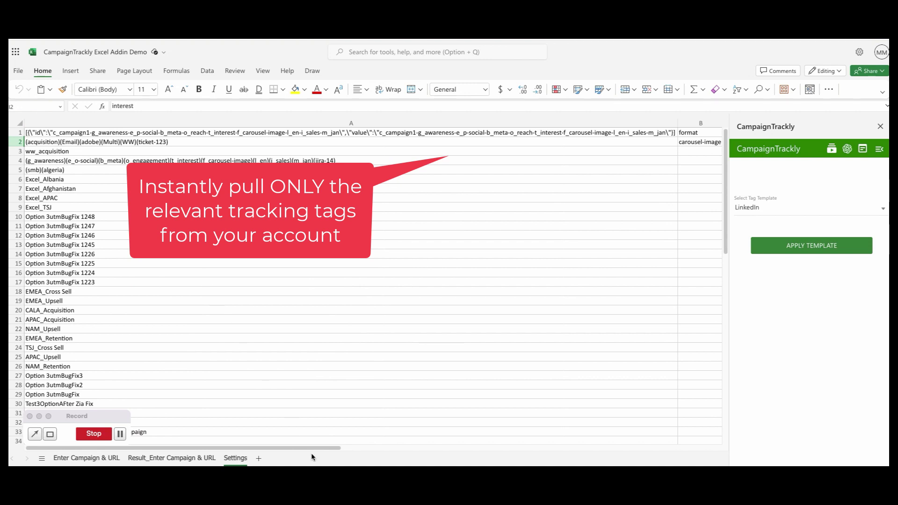
drag(321, 450, 505, 420)
drag(227, 136, 484, 139)
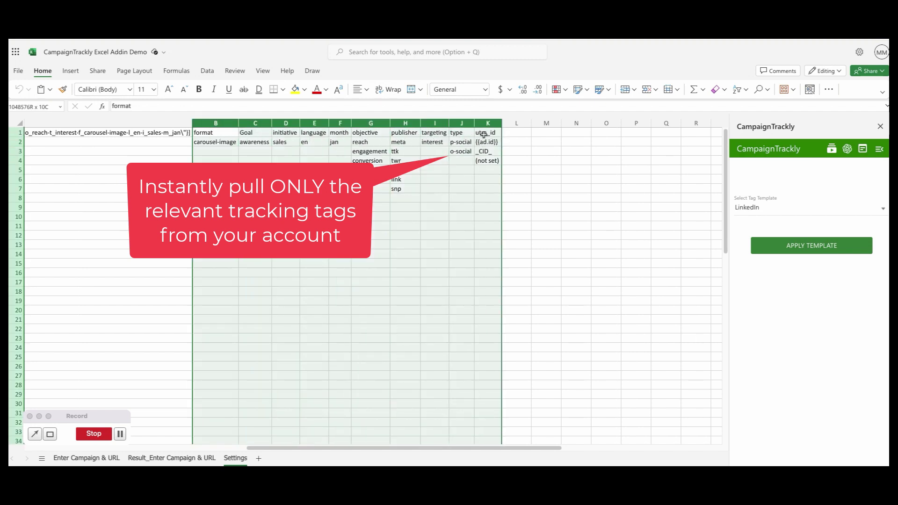
drag(206, 133, 486, 133)
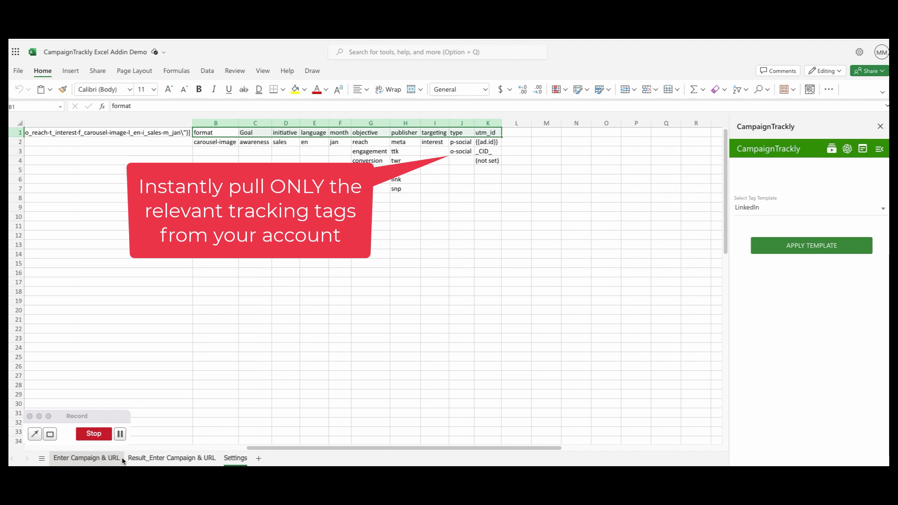
Step: On the Enter Campaign & URL sheet, set row 2's format carousel-image, Goal awareness, initiative sales
click(93, 461)
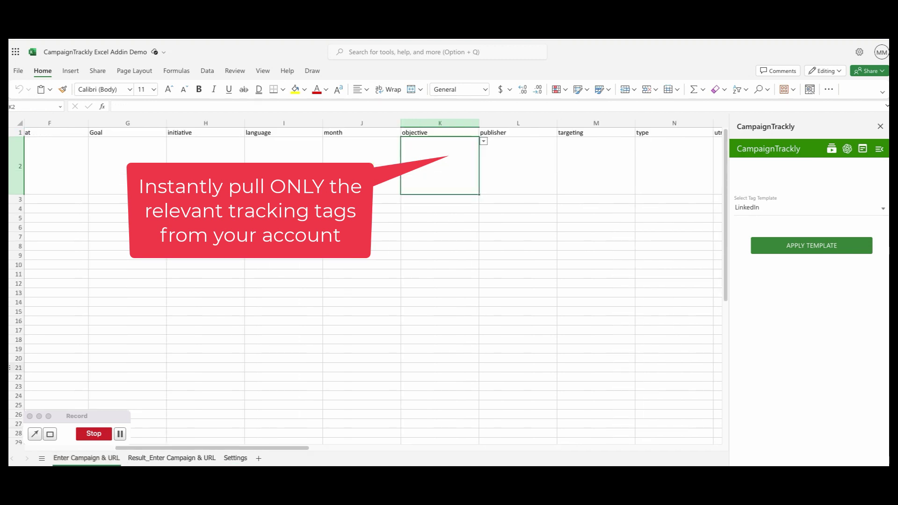
drag(283, 441, 150, 432)
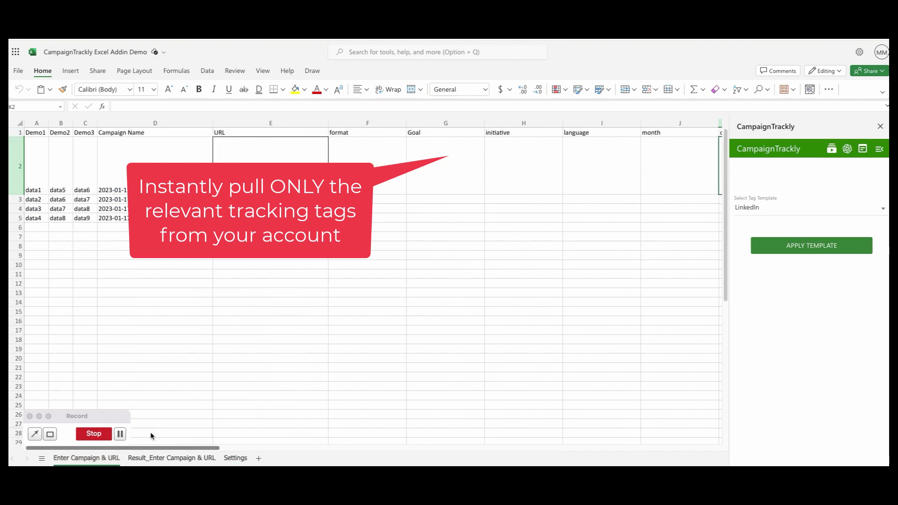
click(387, 157)
click(411, 141)
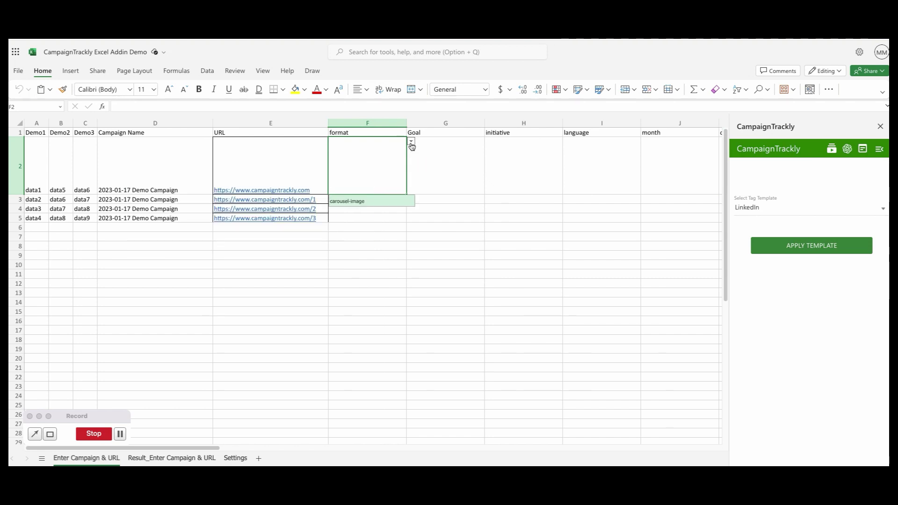
click(366, 200)
click(455, 162)
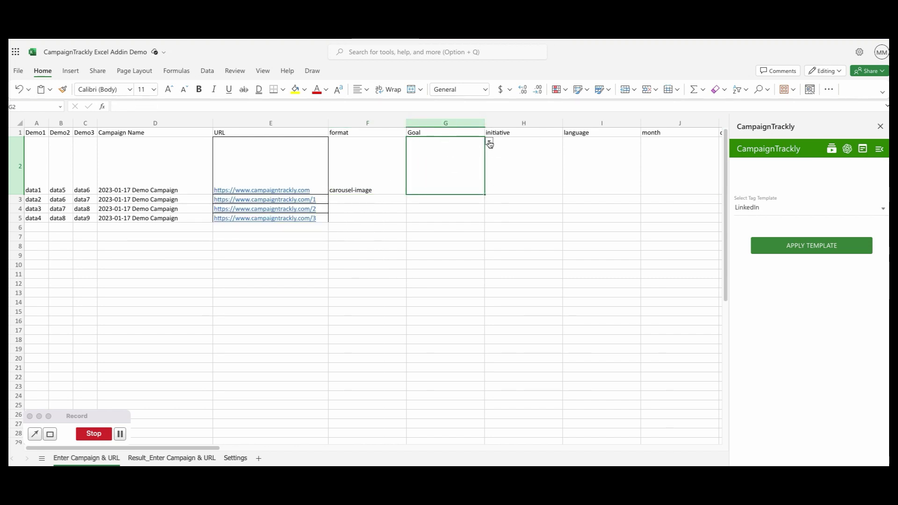
click(489, 141)
click(458, 198)
click(526, 170)
click(567, 141)
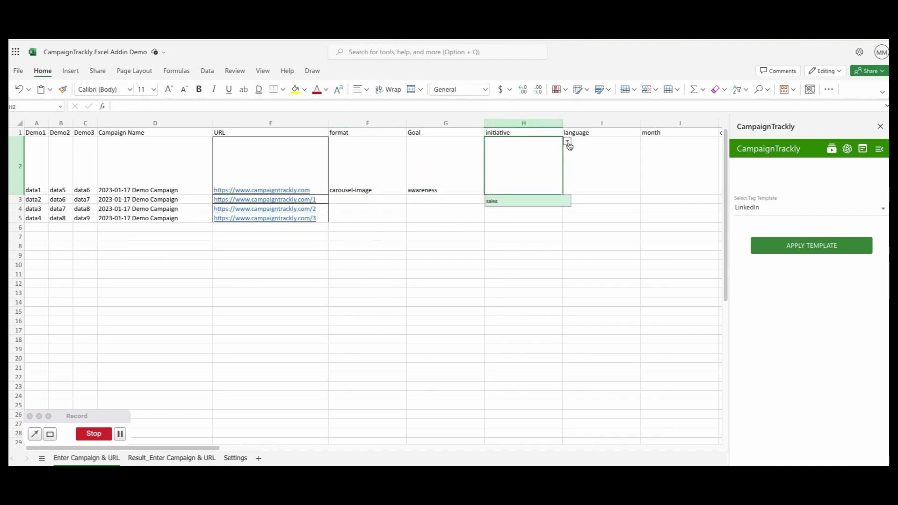
click(532, 200)
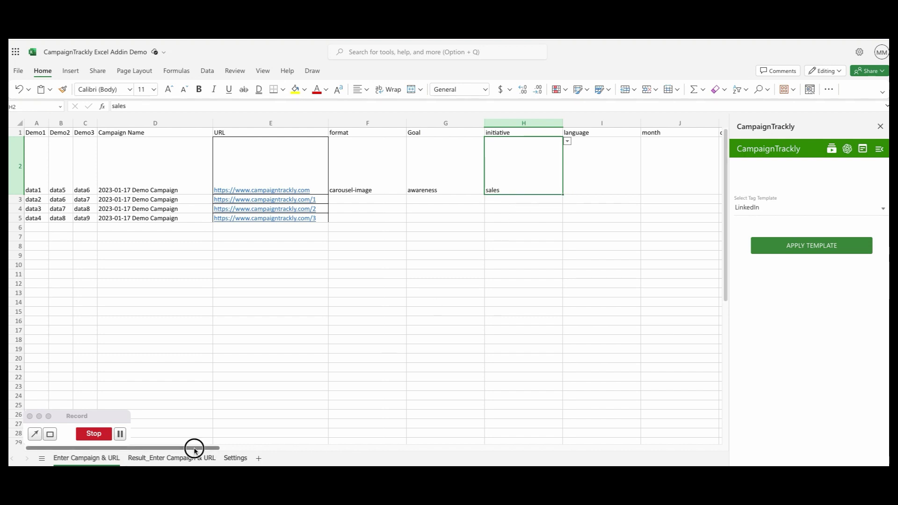
Step: Set row 2's language to en, month to jan and objective to conversion
drag(195, 447, 323, 452)
click(136, 148)
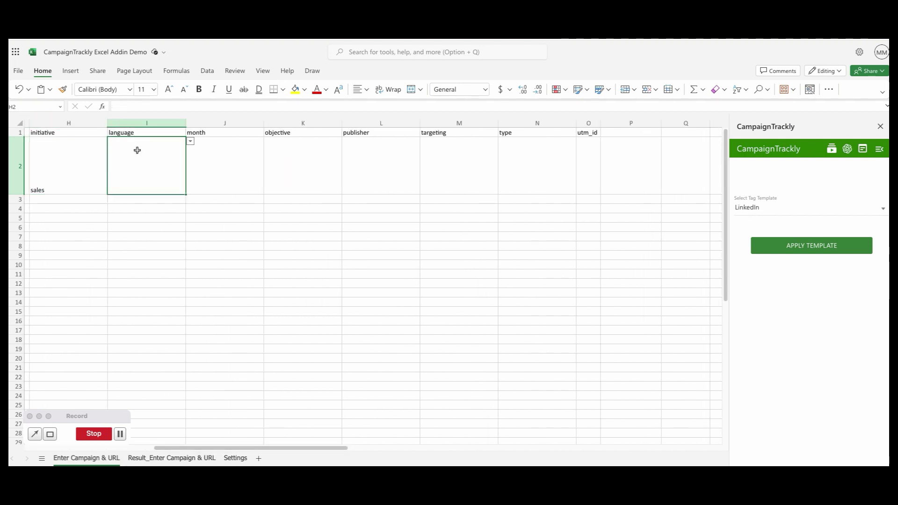
click(190, 142)
click(150, 202)
click(227, 164)
click(268, 142)
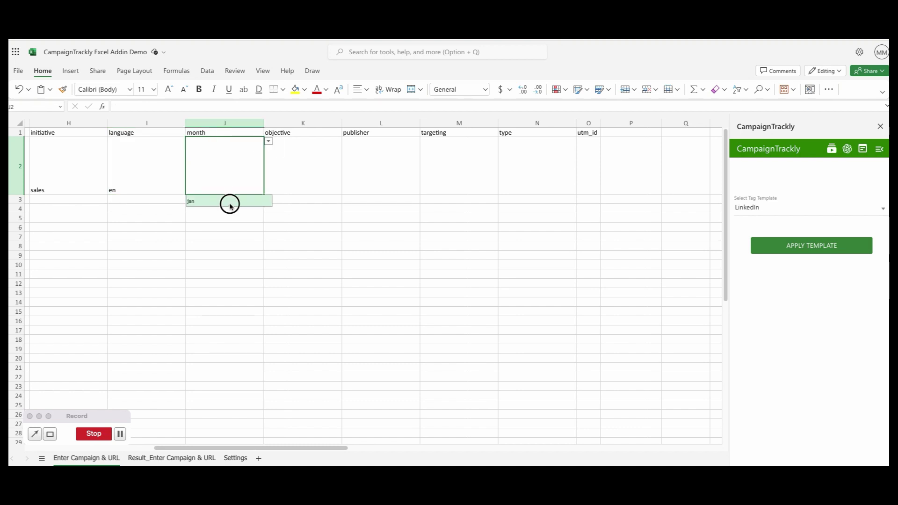
click(230, 201)
click(302, 156)
click(346, 141)
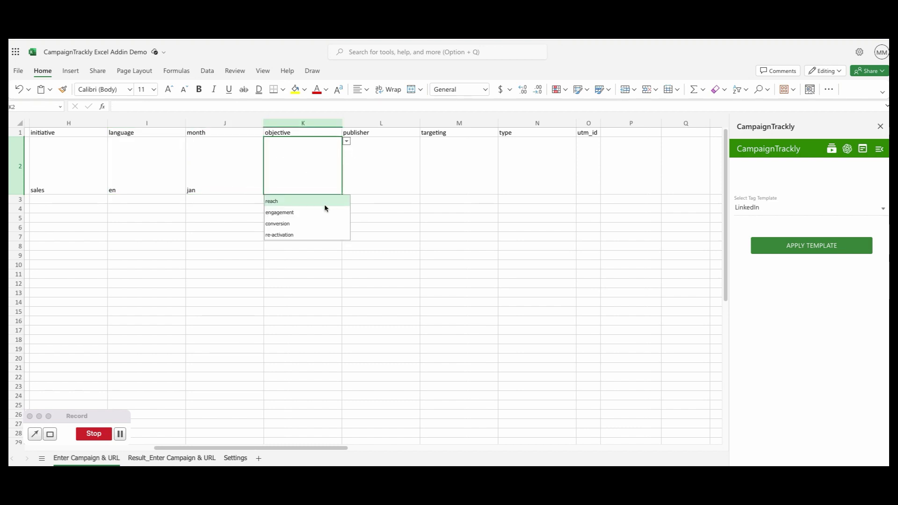
click(303, 223)
Step: Set row 2's publisher link, targeting interest, type o-social and utm_id _CID_
click(388, 162)
click(425, 142)
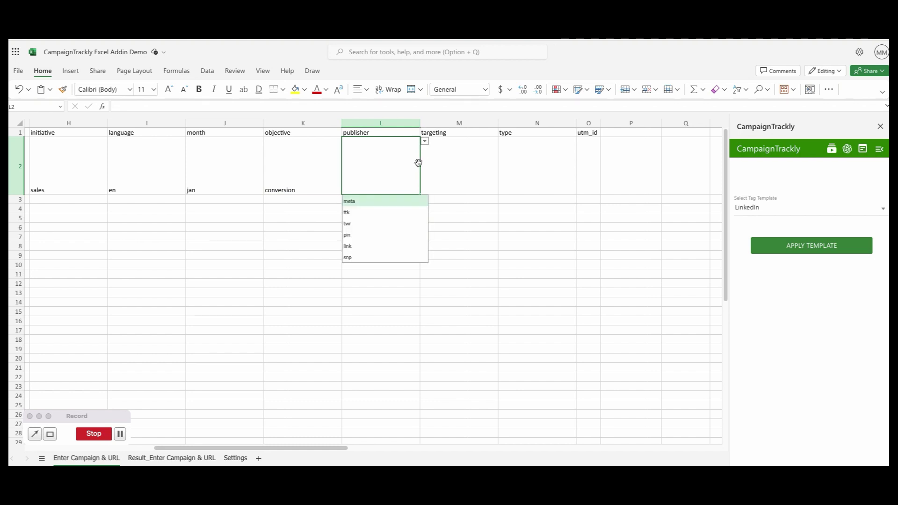
click(350, 246)
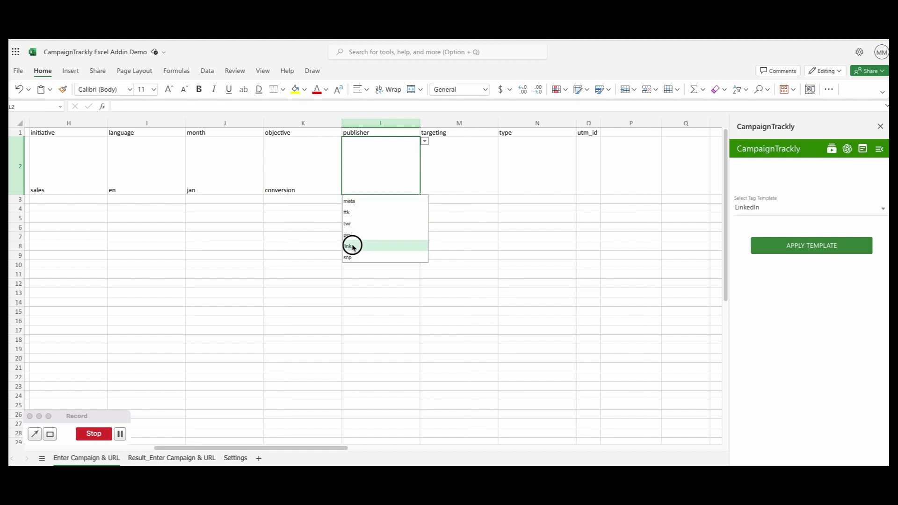
click(460, 148)
click(502, 141)
click(469, 200)
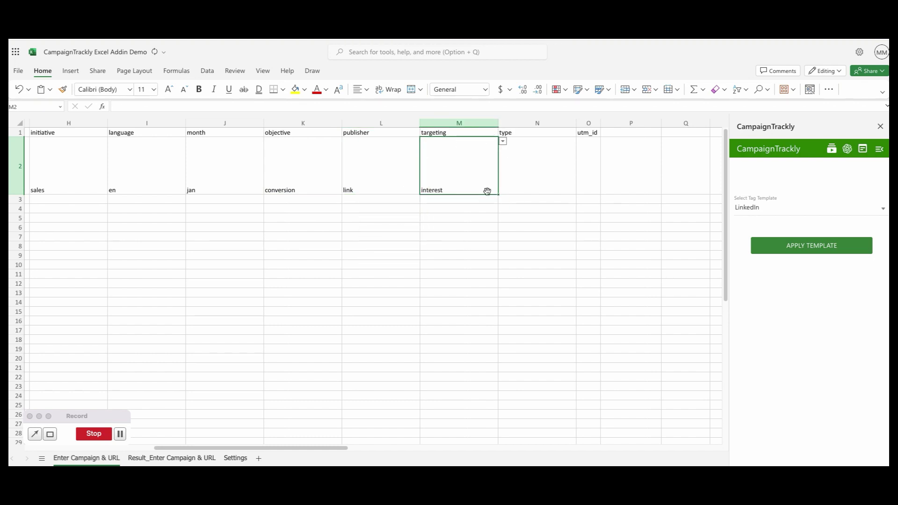
click(554, 163)
click(580, 141)
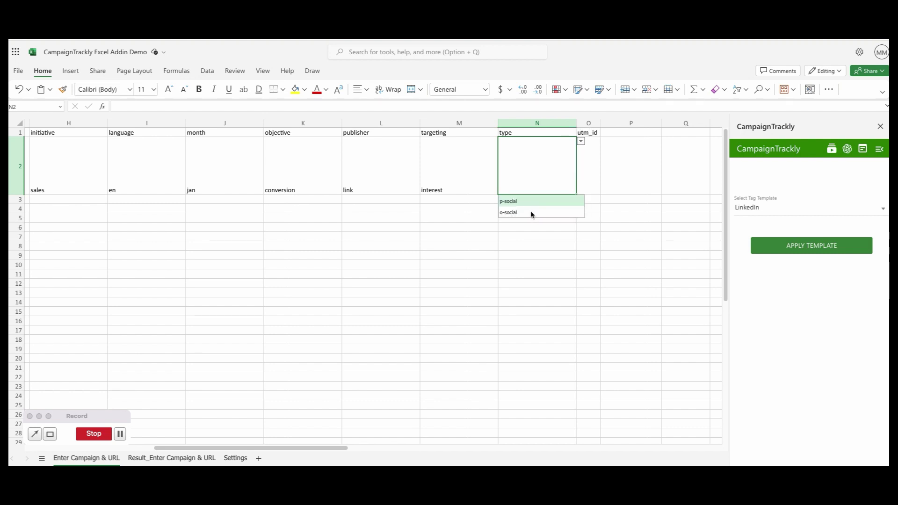
click(532, 213)
click(583, 173)
click(605, 142)
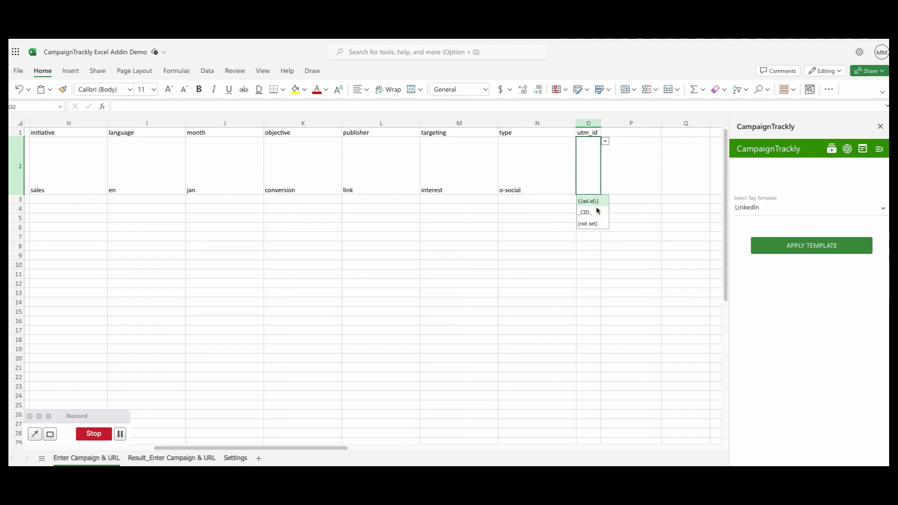
click(594, 212)
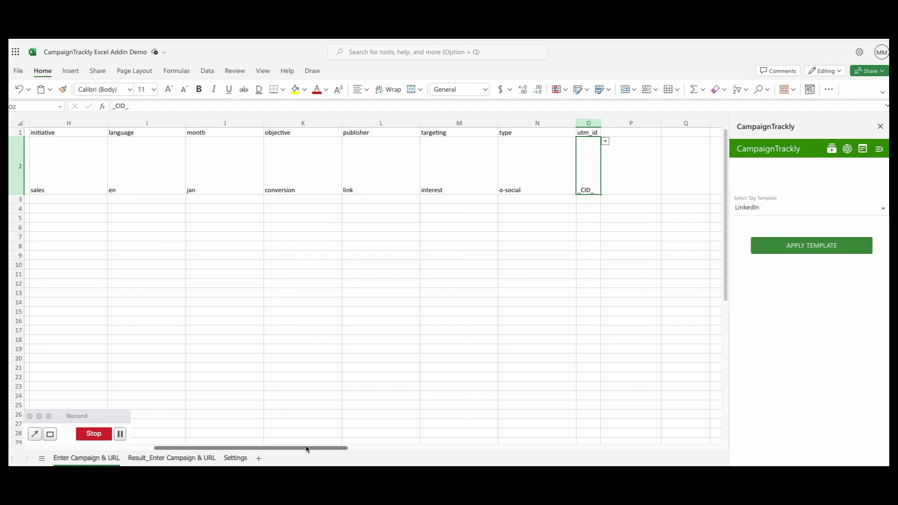
Step: Copy carousel-image, awareness and sales from row 2 down to rows 3–5
drag(306, 449, 192, 453)
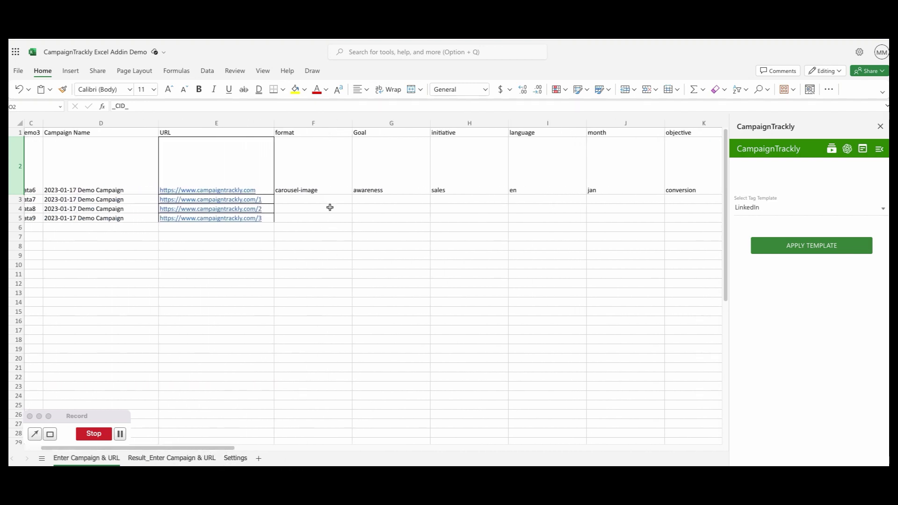
click(336, 192)
drag(352, 196, 349, 217)
click(407, 170)
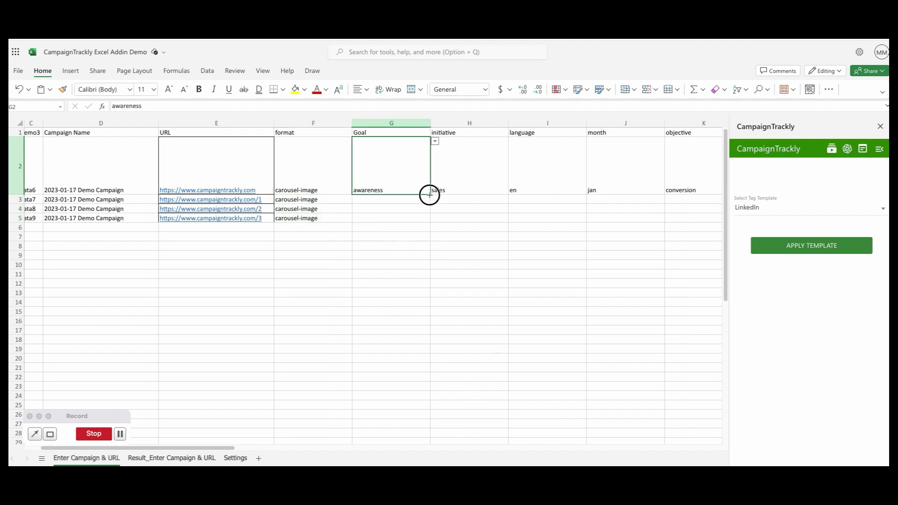
drag(429, 195, 431, 219)
click(479, 181)
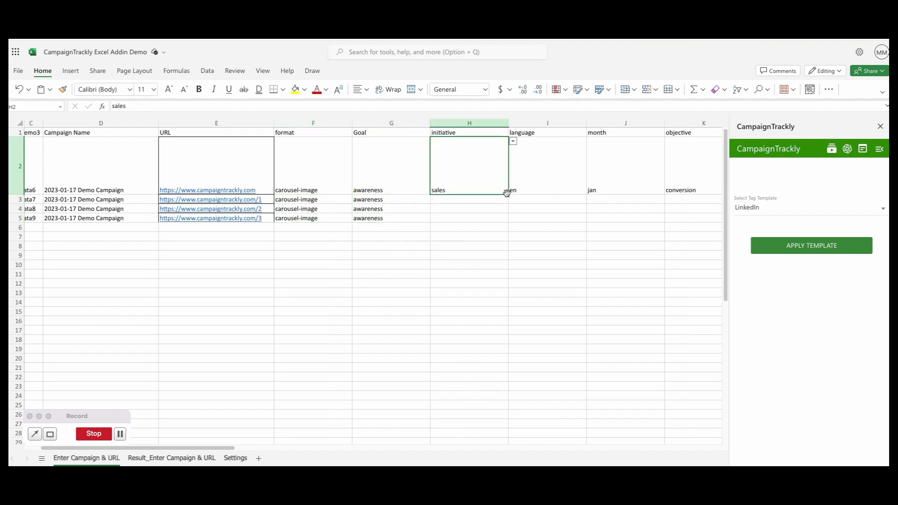
drag(508, 196, 507, 218)
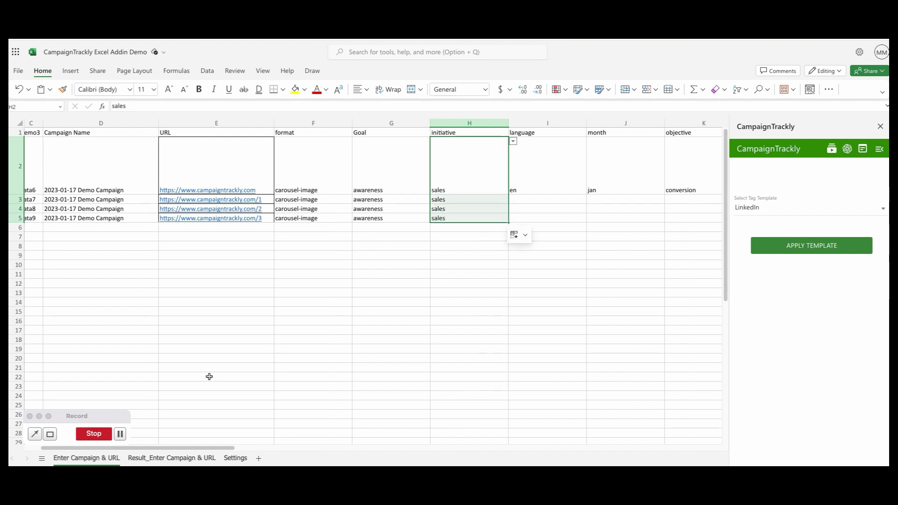
Step: Copy en down to rows 3–5 and extend the months as feb, mar, apr
drag(166, 448, 283, 448)
click(141, 186)
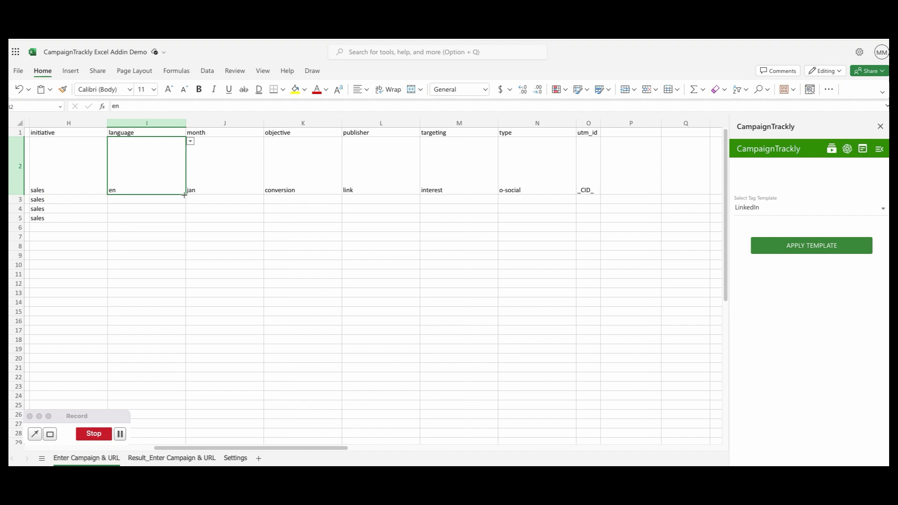
drag(185, 195, 185, 218)
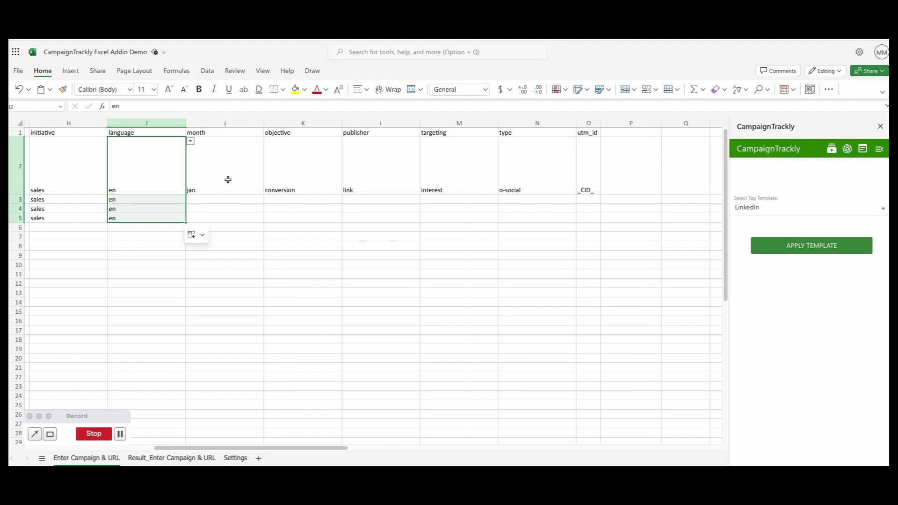
click(226, 181)
drag(263, 194, 265, 224)
click(310, 188)
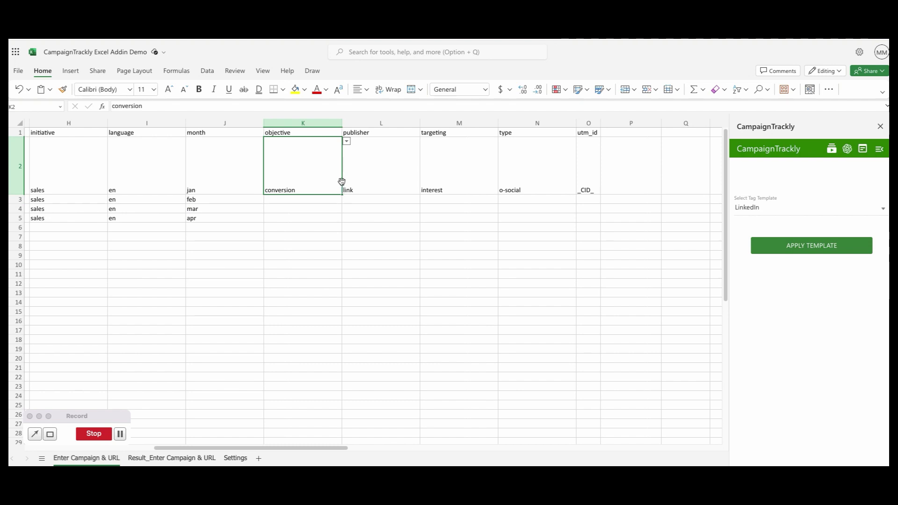
Step: Fill conversion down, then set rows 3–5 objectives to engagement, re-activation and reach
click(347, 142)
click(346, 143)
drag(342, 195, 350, 236)
click(310, 199)
click(347, 200)
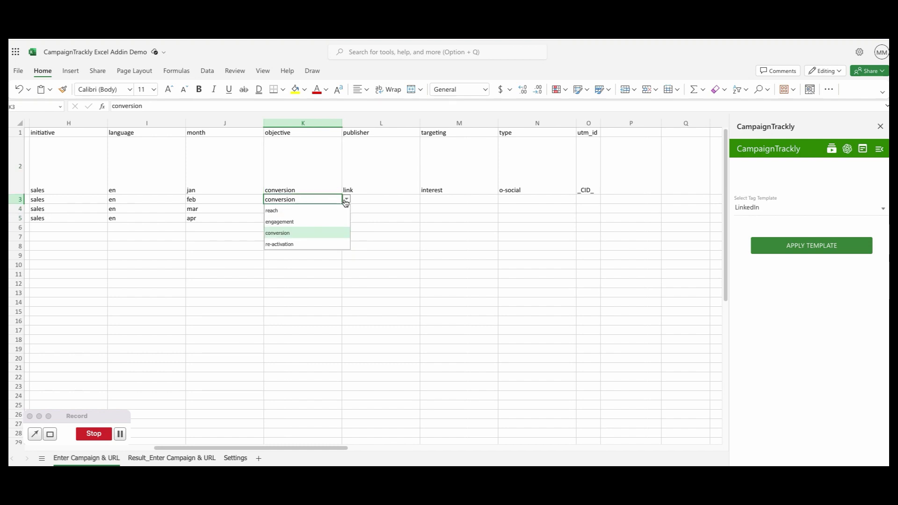
click(302, 222)
click(294, 209)
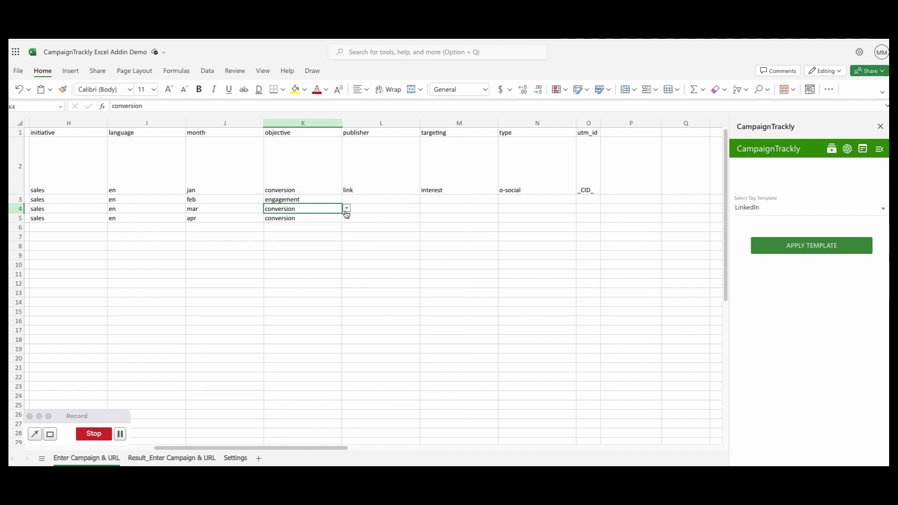
click(346, 208)
click(312, 254)
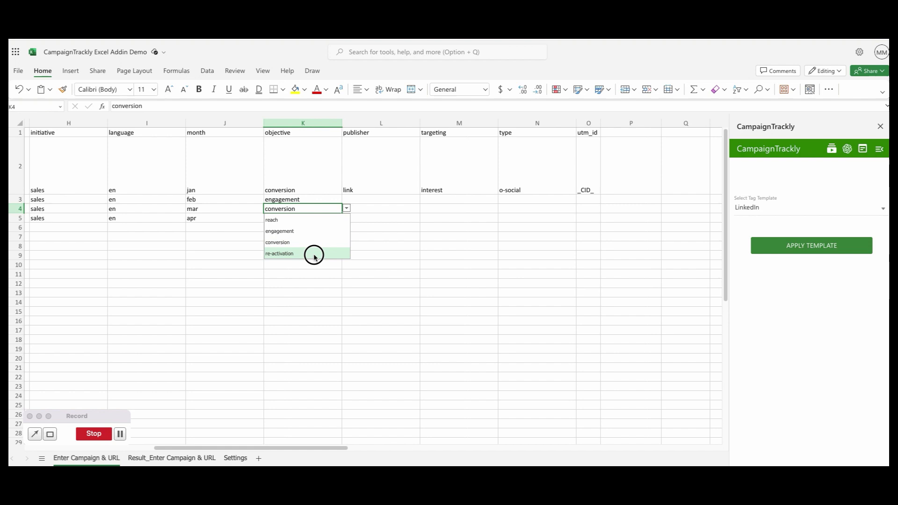
click(294, 220)
click(346, 218)
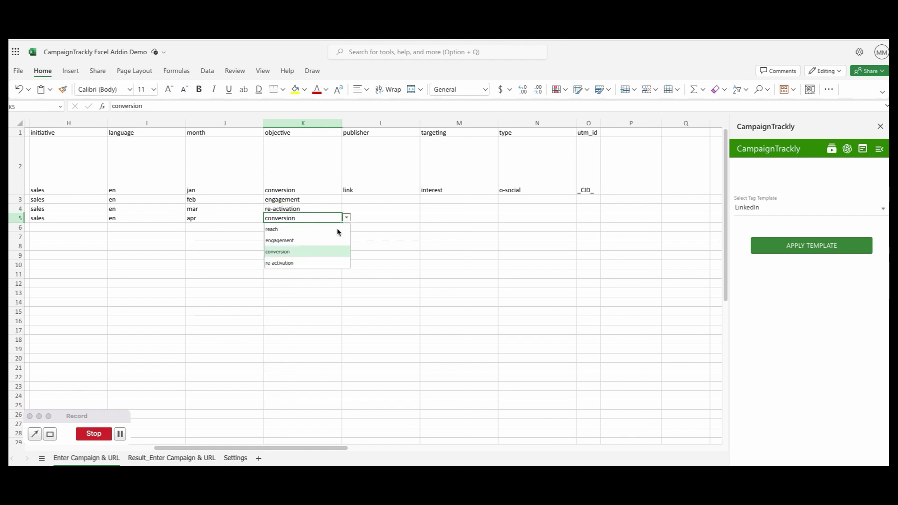
click(300, 230)
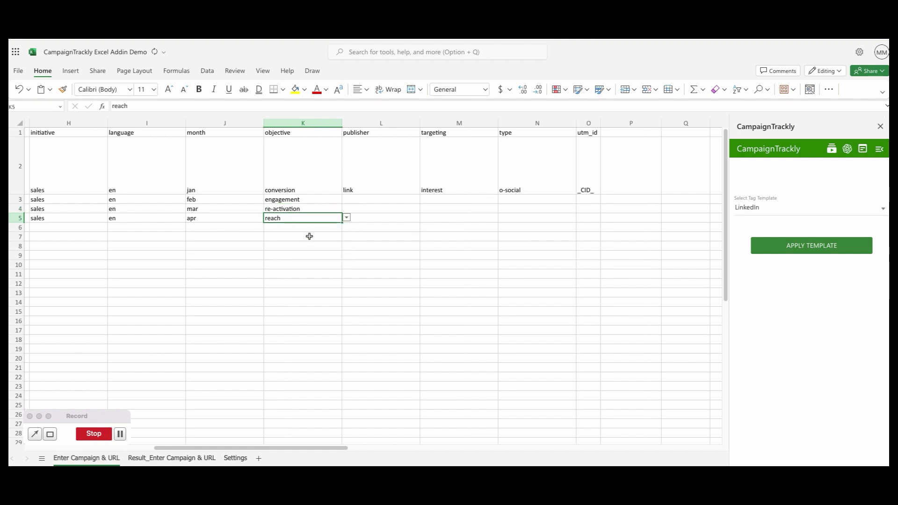
Step: Copy link, interest and o-social from row 2 down to rows 3–5
click(392, 185)
drag(420, 195, 421, 221)
click(458, 181)
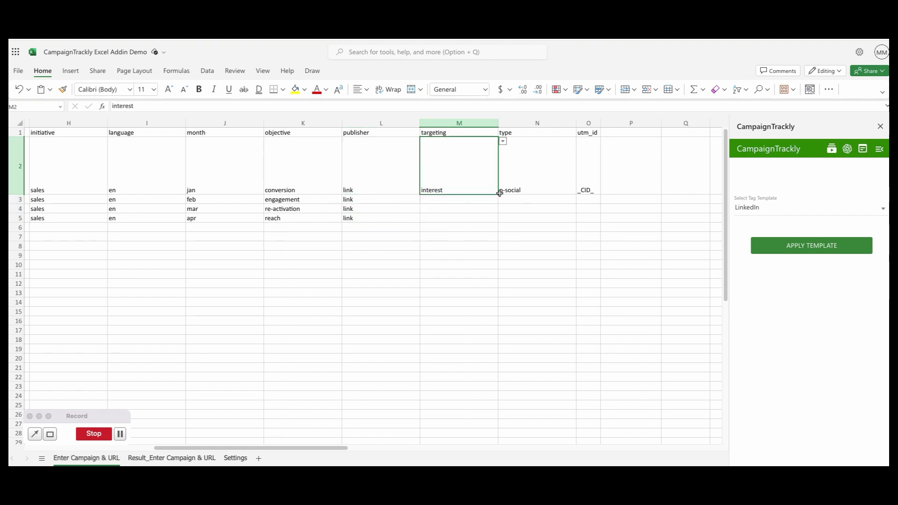
drag(499, 194, 496, 221)
click(532, 188)
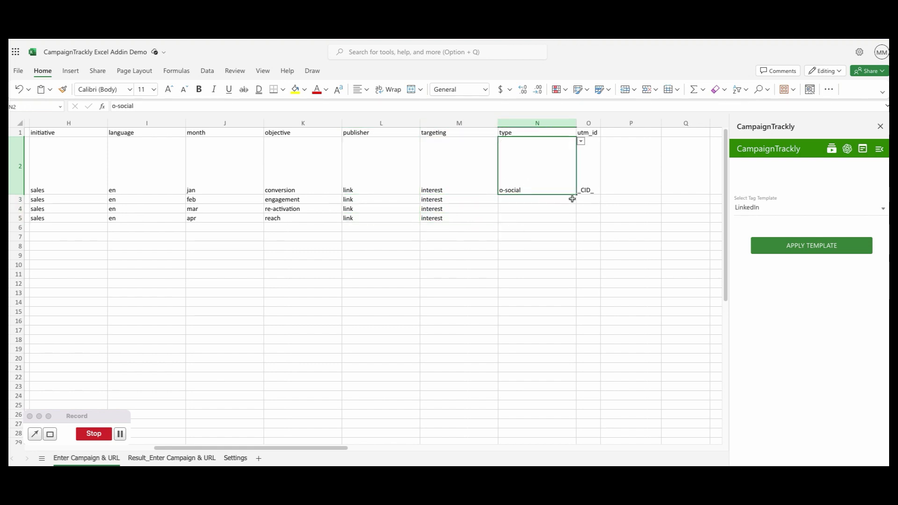
drag(576, 195, 576, 221)
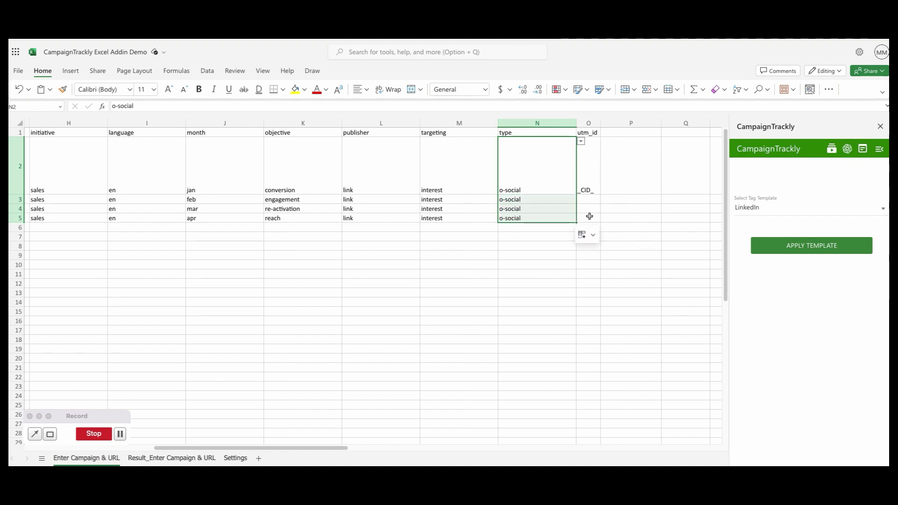
drag(584, 202, 591, 220)
click(588, 199)
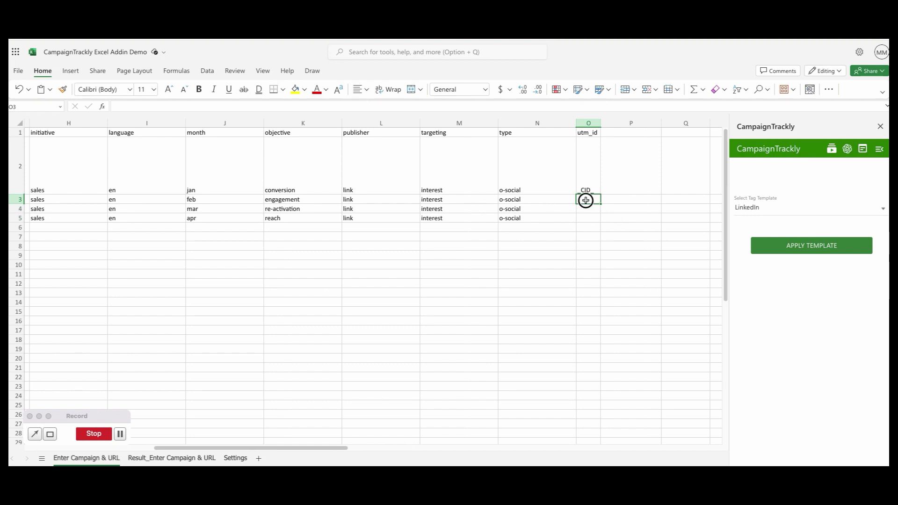
click(585, 209)
click(588, 218)
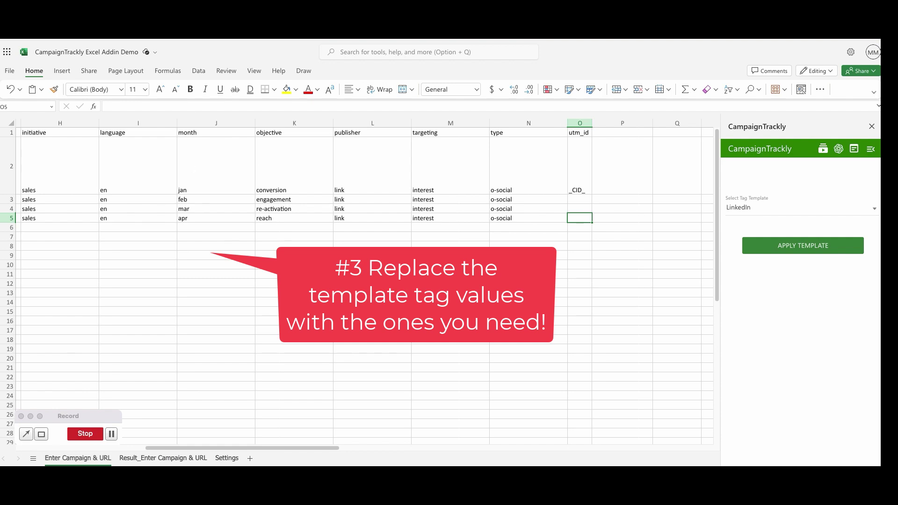
Step: Apply the LinkedIn template with 'Add links as new rows' to create the campaign links
click(255, 449)
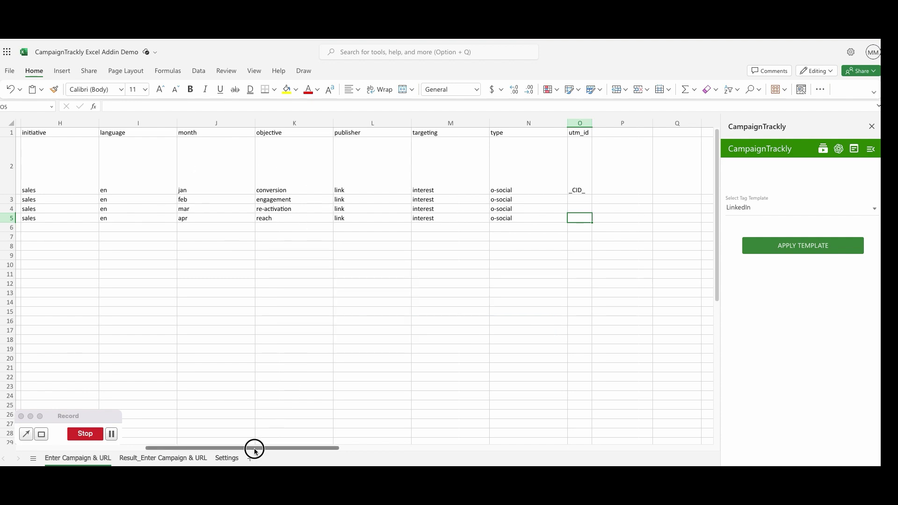
mouse_move(255, 449)
mouse_down()
mouse_move(86, 435)
mouse_move(247, 462)
mouse_up()
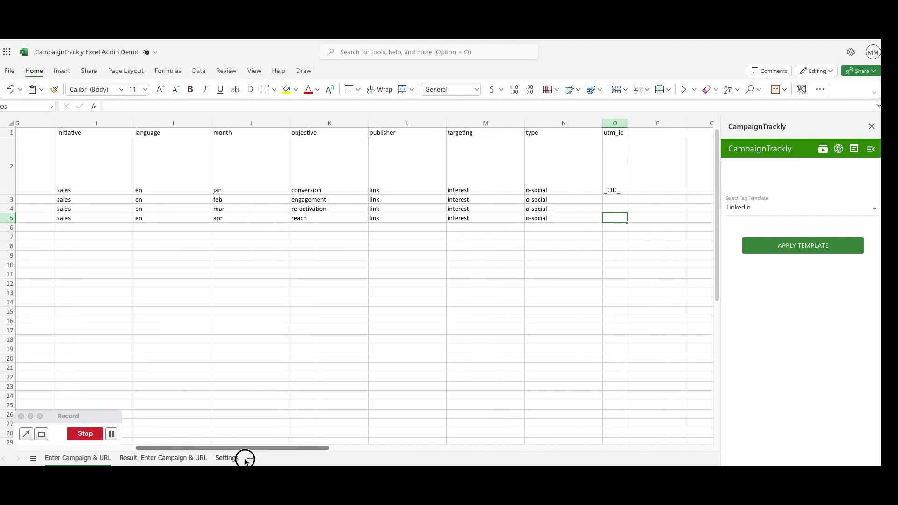
click(809, 247)
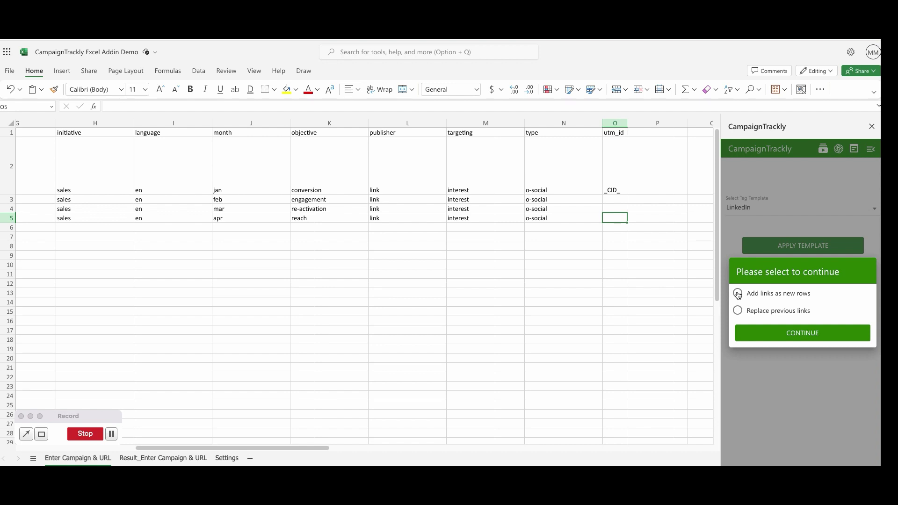
click(738, 294)
click(813, 338)
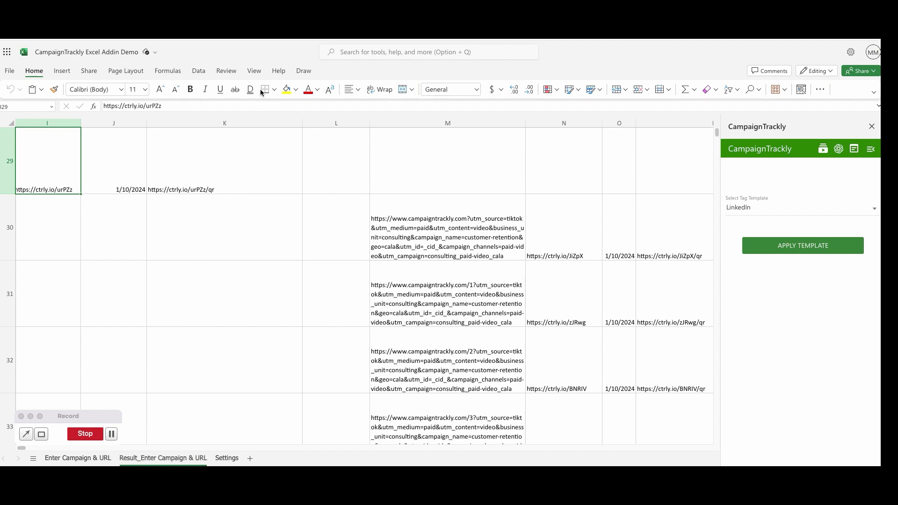
Step: Scroll the result sheet and select the new rows' Campaign Name and URL values
scroll(259, 221, down, 10)
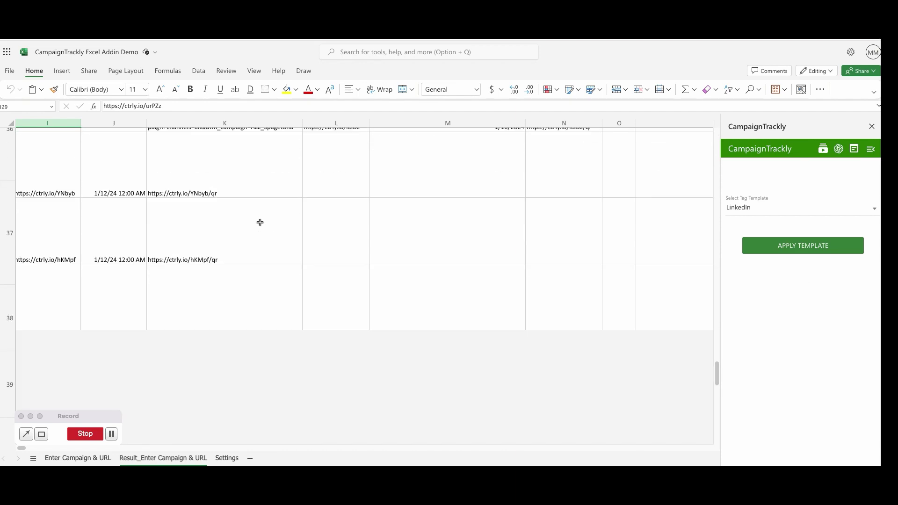
scroll(260, 222, down, 10)
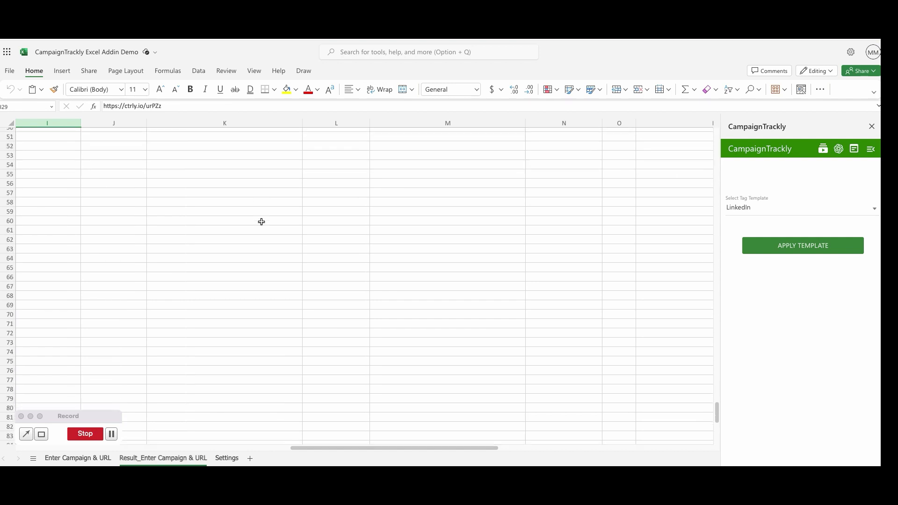
scroll(260, 223, up, 10)
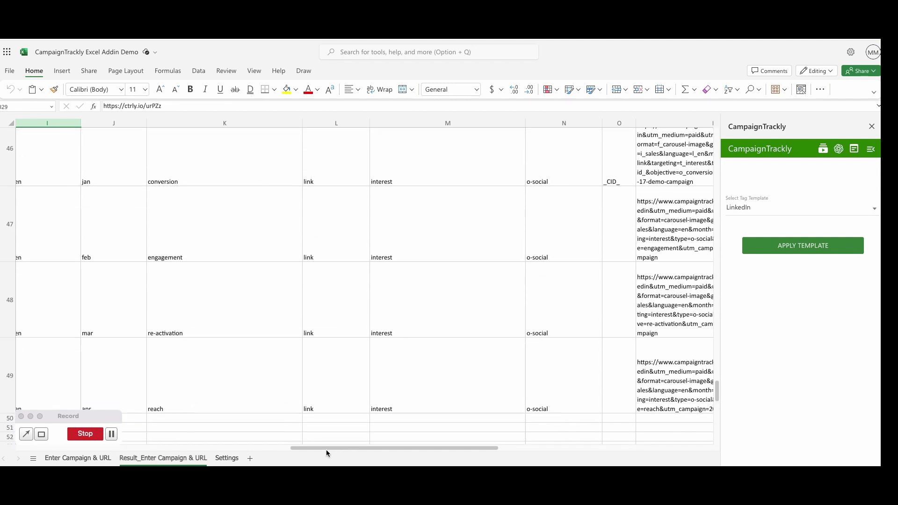
drag(323, 449, 26, 433)
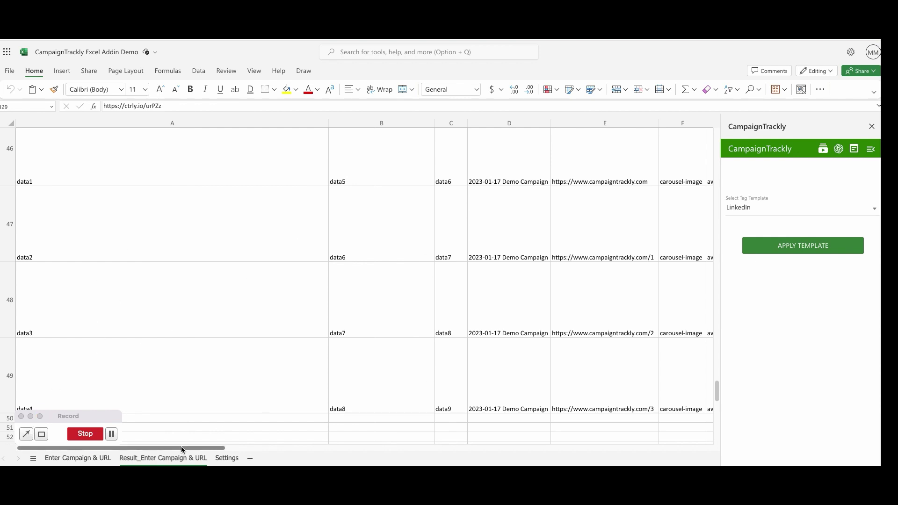
drag(181, 449, 302, 464)
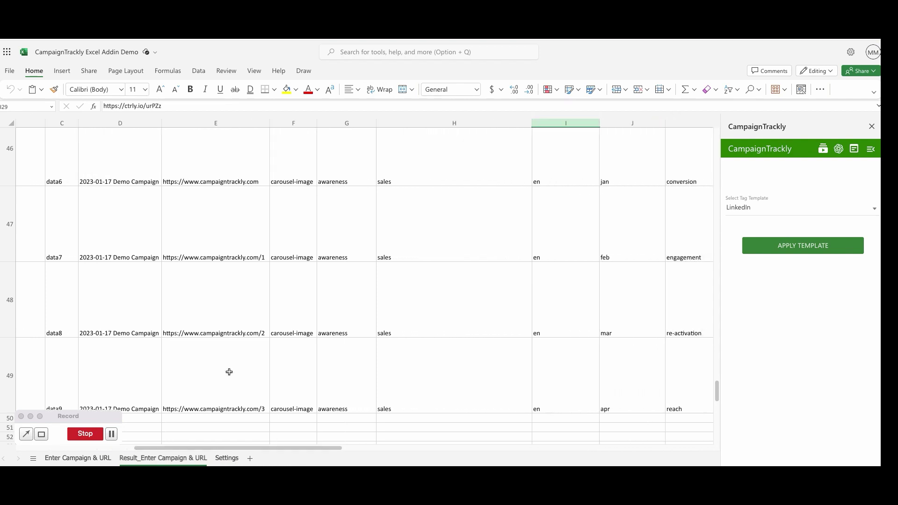
drag(114, 176, 133, 383)
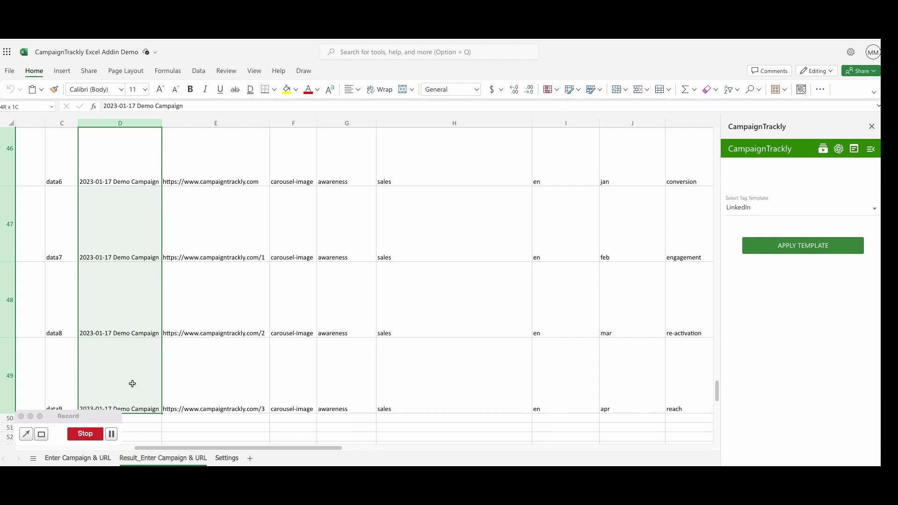
drag(231, 162, 252, 391)
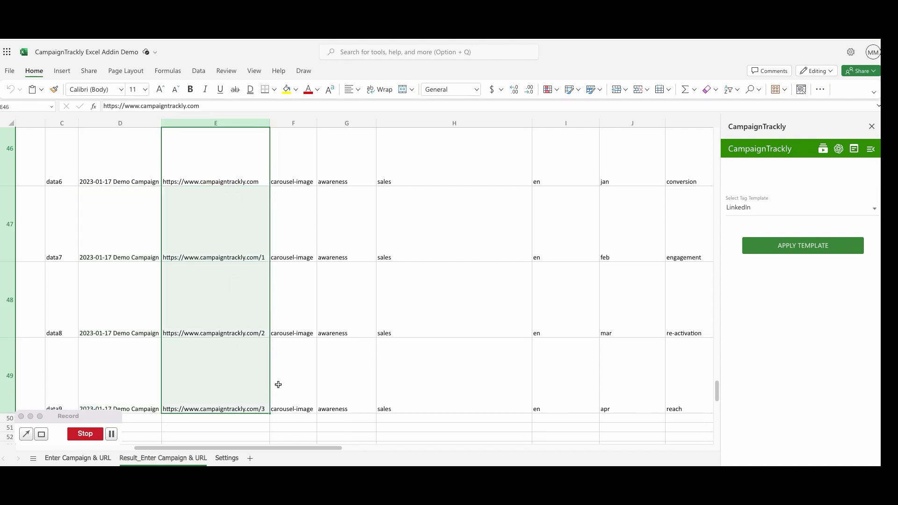
Step: Scroll right across the tag columns and select the targeting, type and id values for rows 46–49
drag(340, 449, 397, 461)
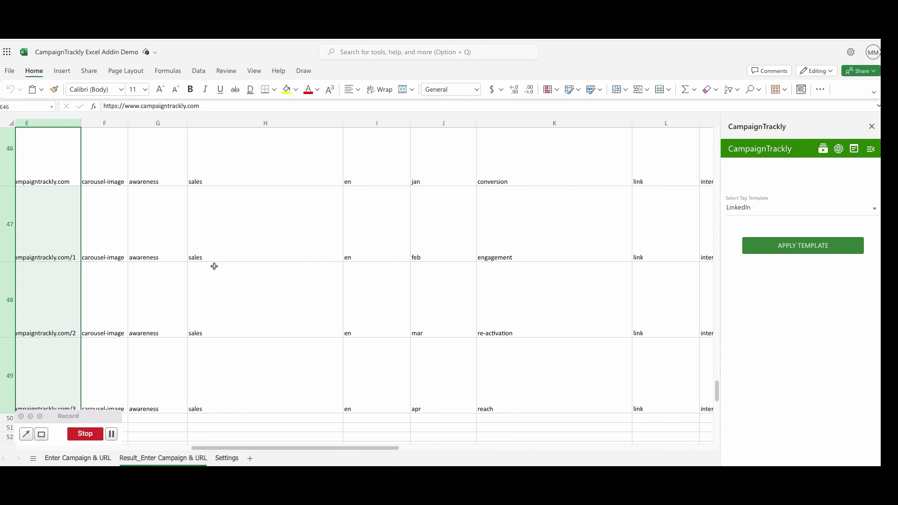
drag(107, 156, 648, 392)
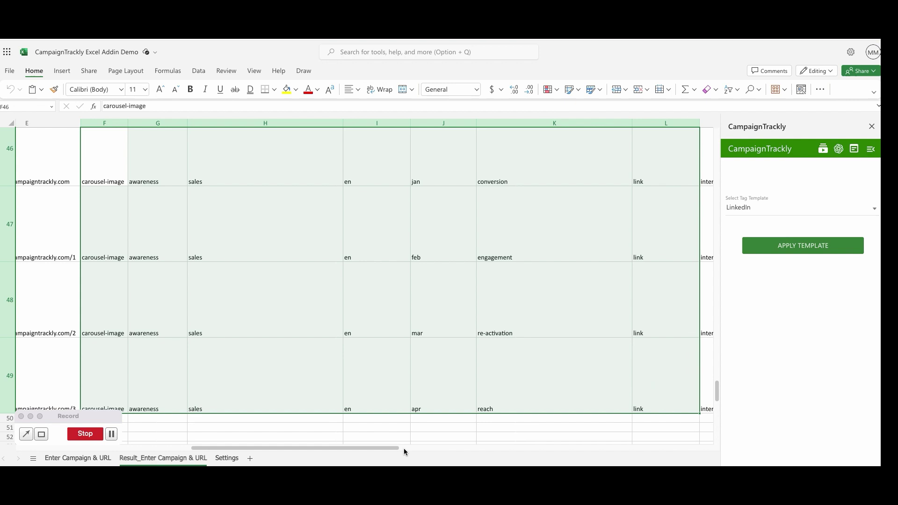
drag(392, 448, 590, 448)
drag(86, 169, 304, 362)
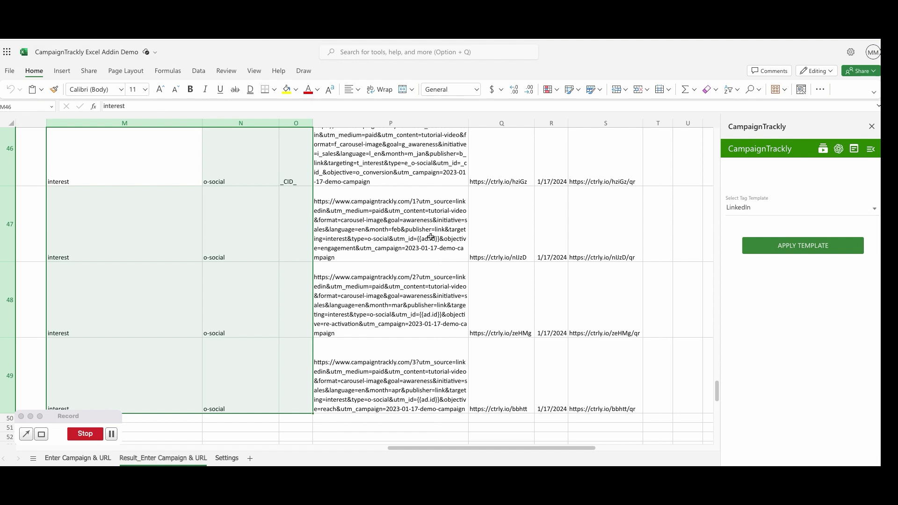
Step: Inspect the tagged URLs generated for rows 46 through 49 in column P
scroll(431, 239, up, 2)
click(410, 227)
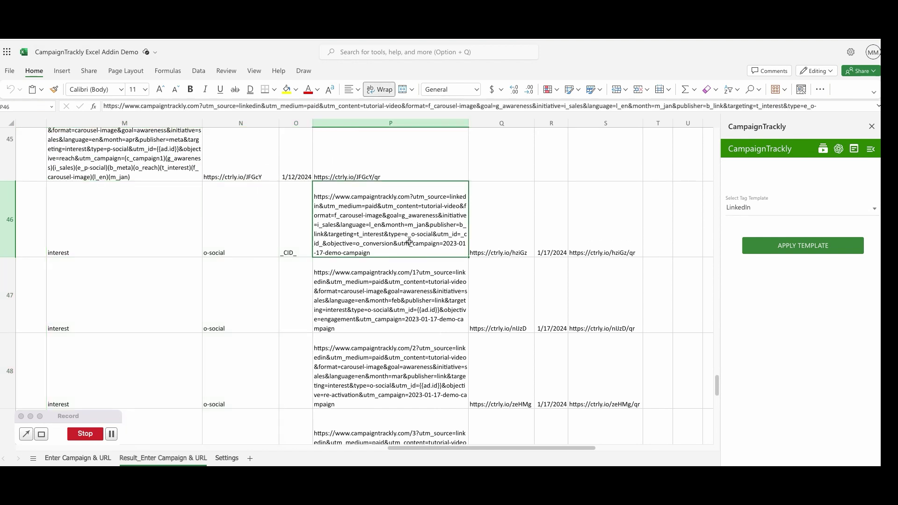
scroll(412, 272, down, 1)
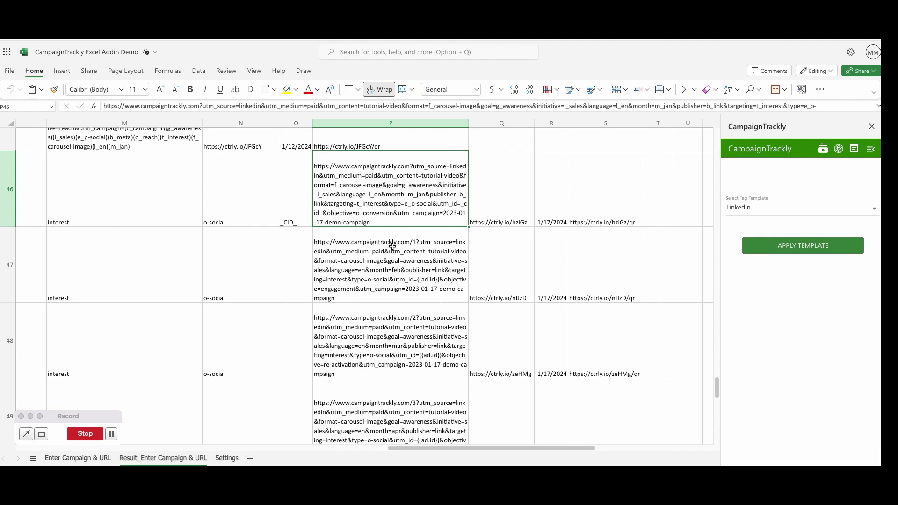
click(399, 268)
click(405, 327)
scroll(380, 268, down, 3)
click(380, 267)
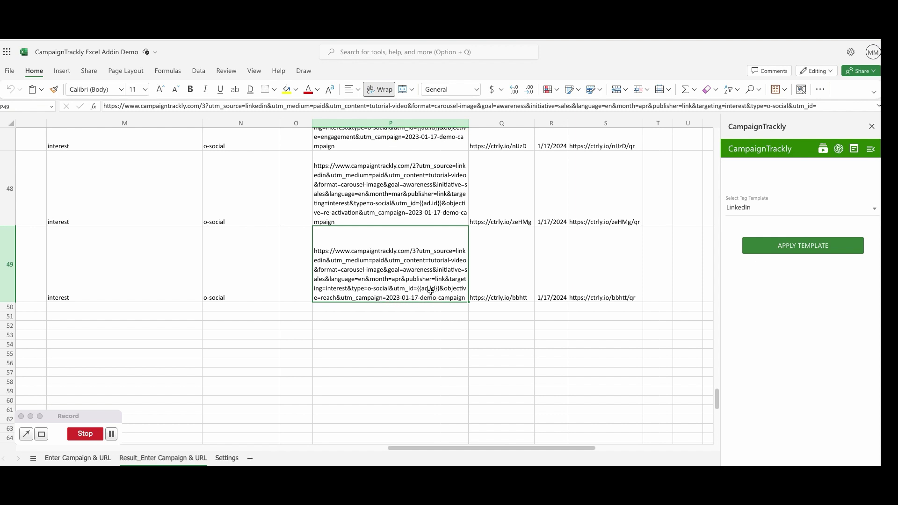
Step: Check row 49's short link, QR link and creation date, then return to column A
drag(412, 448, 119, 445)
drag(277, 448, 499, 366)
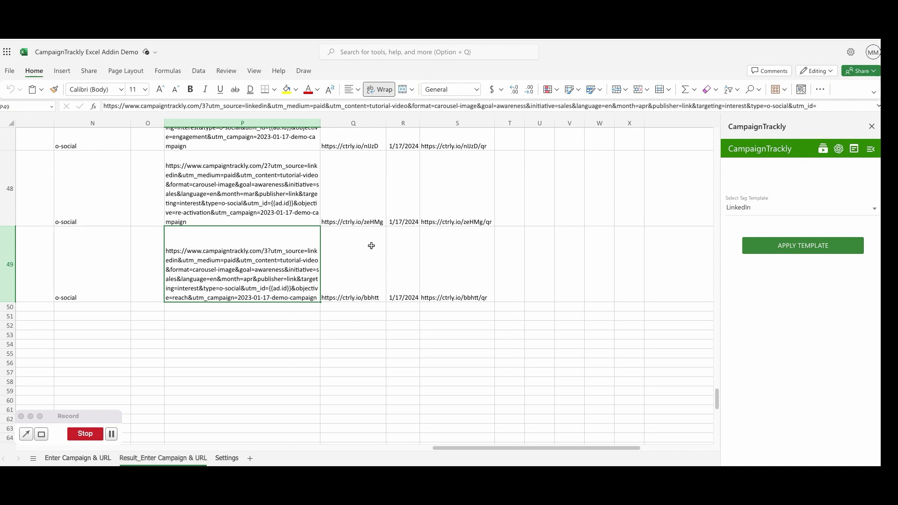
click(364, 259)
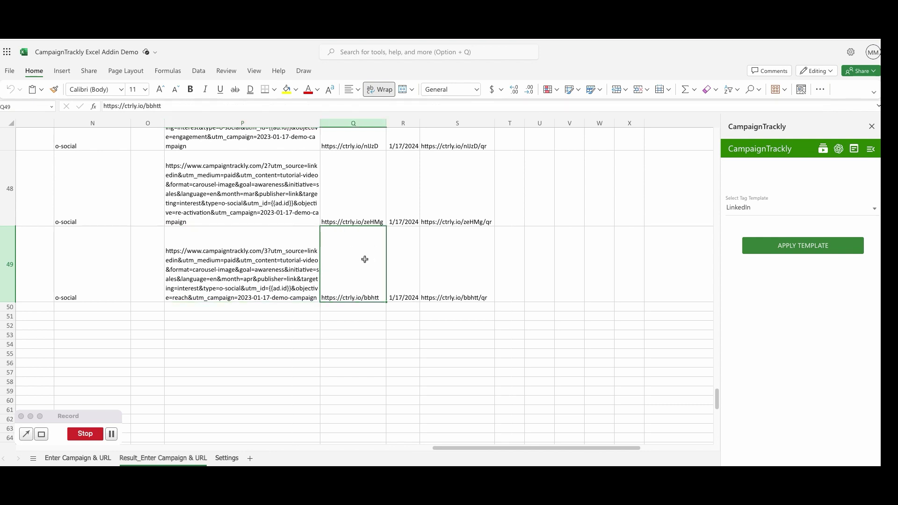
click(469, 280)
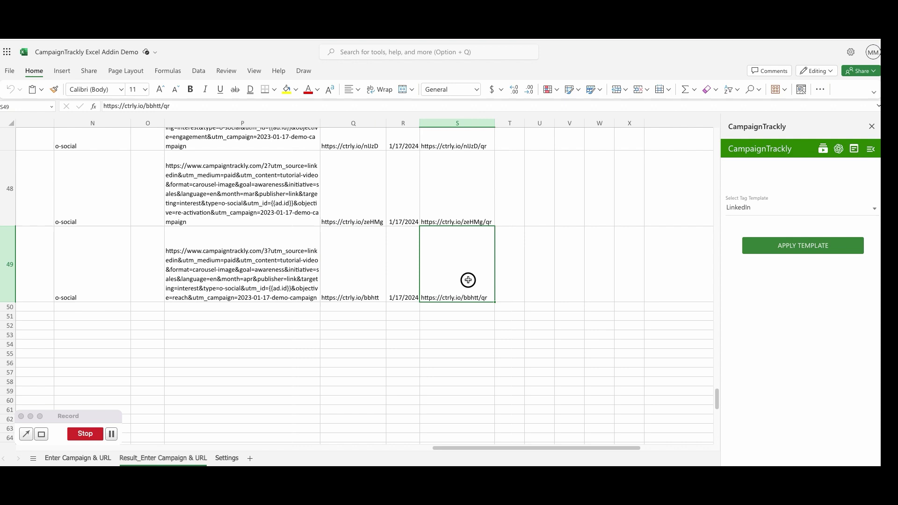
click(396, 272)
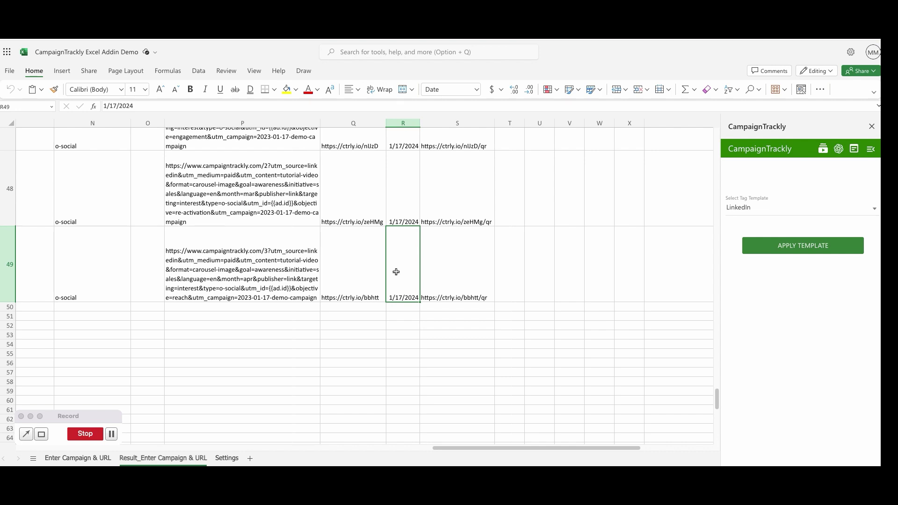
scroll(443, 419, left, 15)
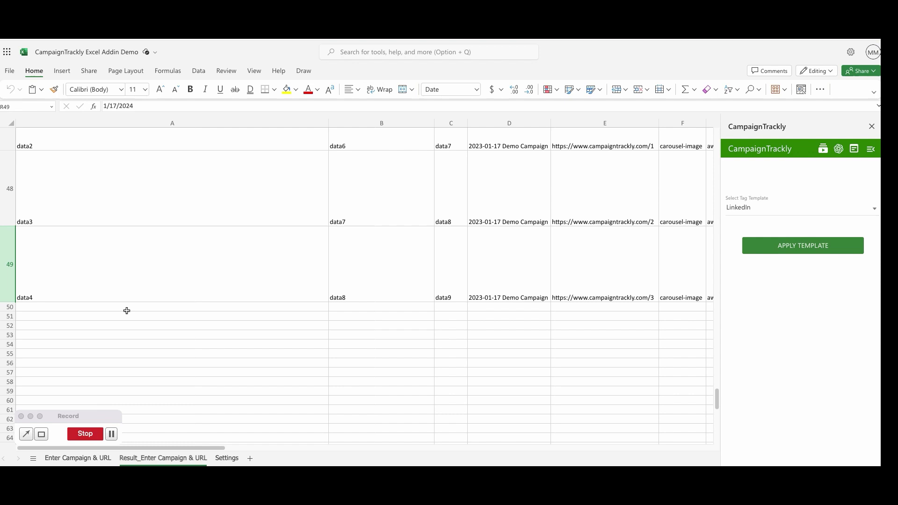
Step: Review D2's campaign name on the Enter Campaign & URL sheet, then expand the web app's Tag Library
click(84, 459)
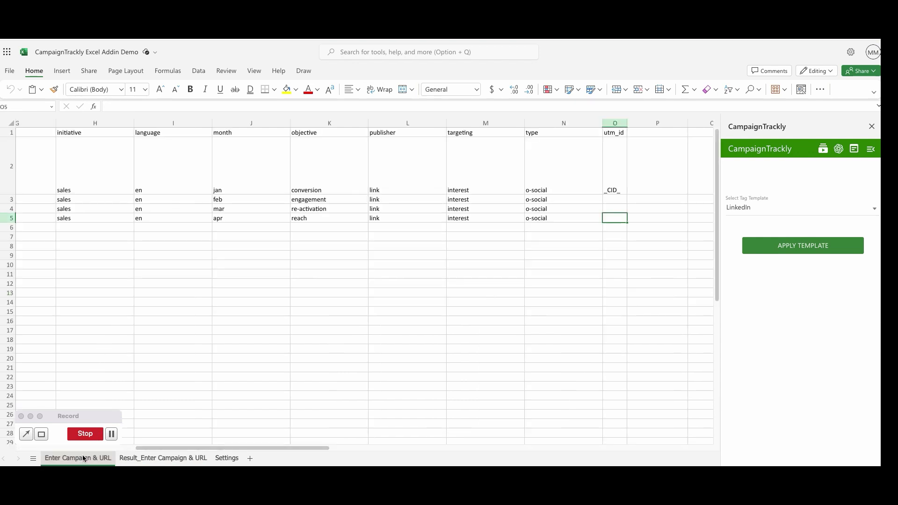
click(199, 449)
drag(198, 450, 80, 449)
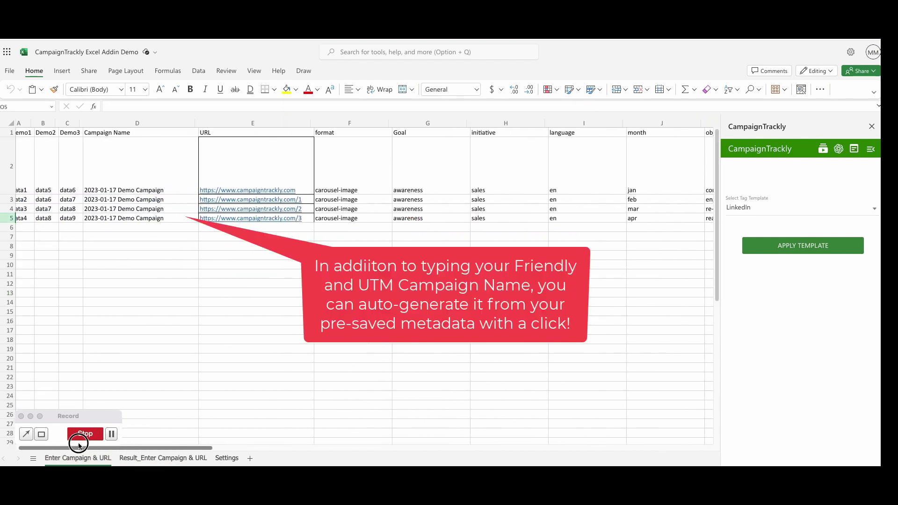
click(161, 174)
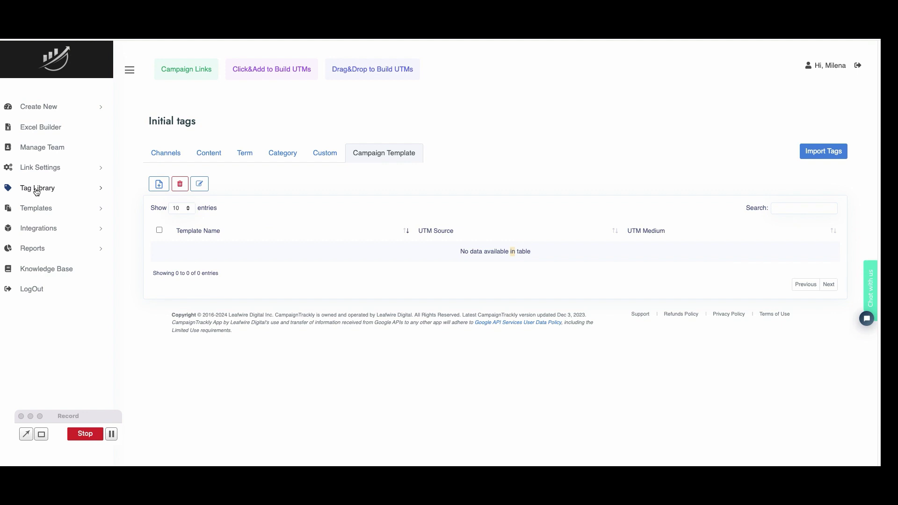
click(37, 191)
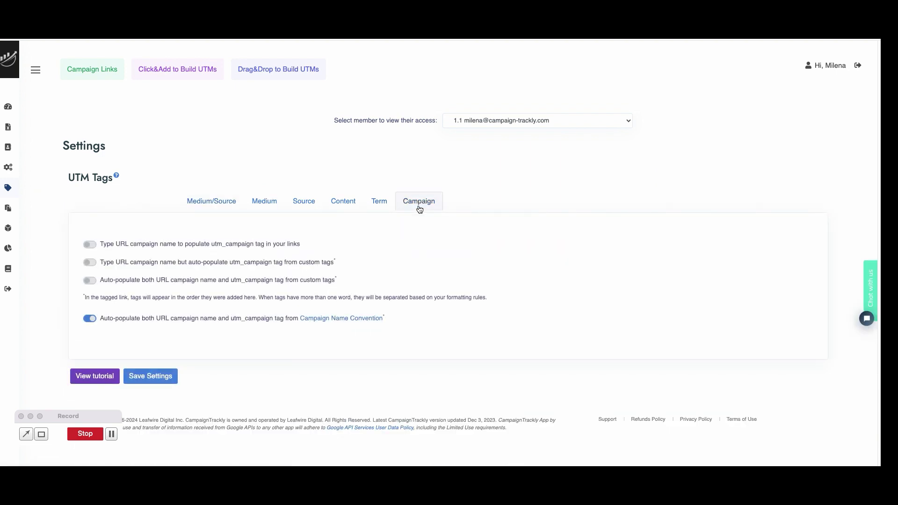
Step: Enable auto-populating campaign names from custom tags campaign channels and Geo, and save the settings
click(94, 279)
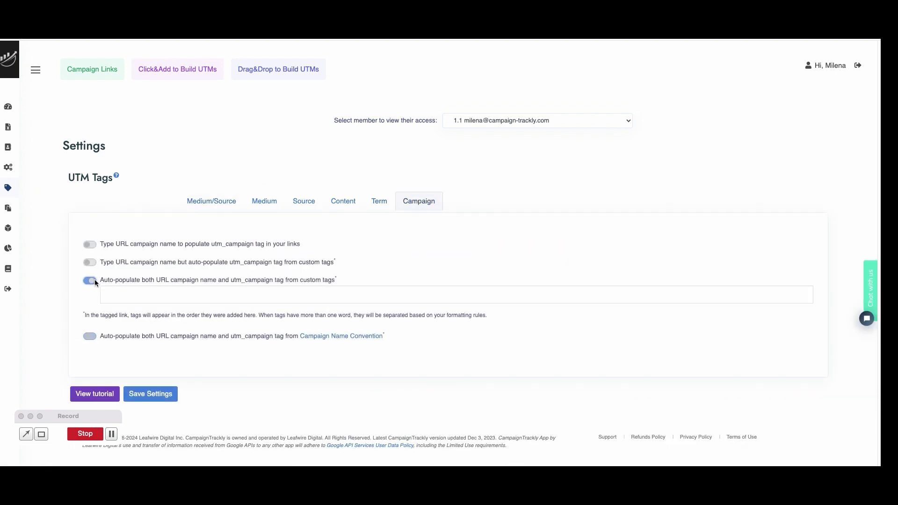
click(158, 297)
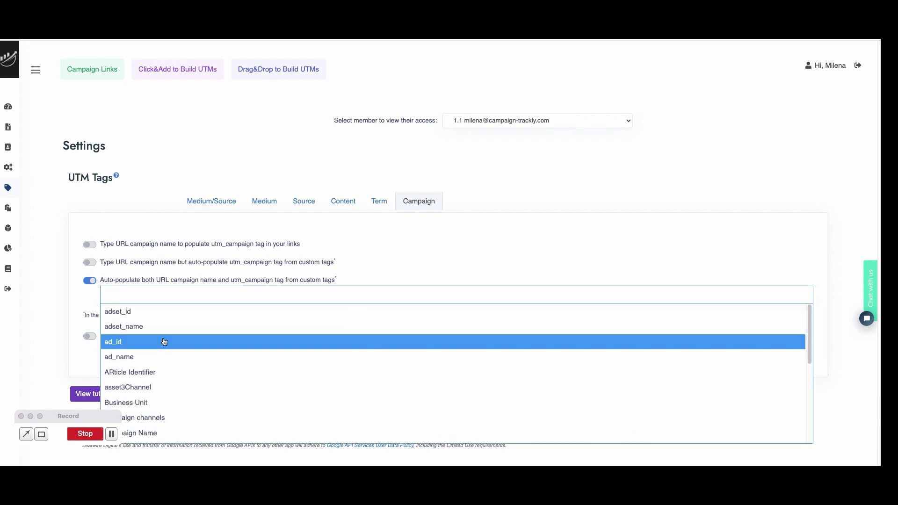
scroll(174, 357, down, 3)
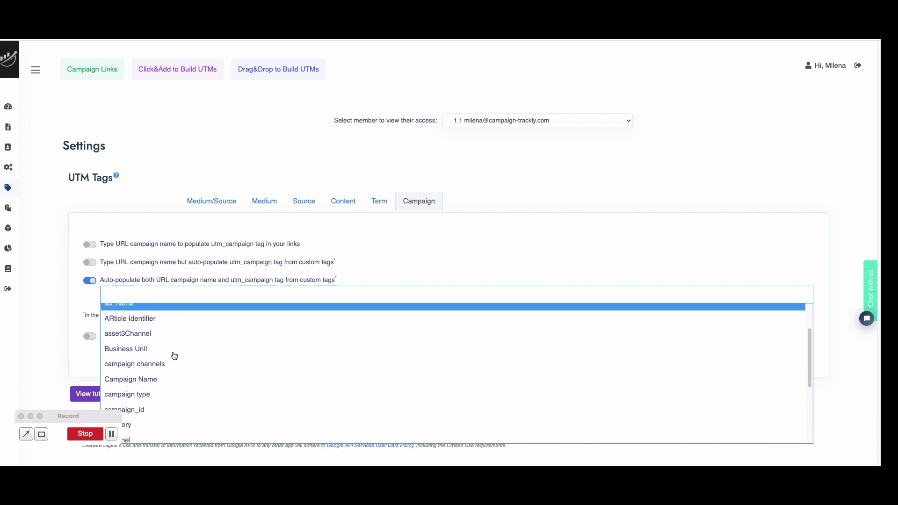
click(174, 347)
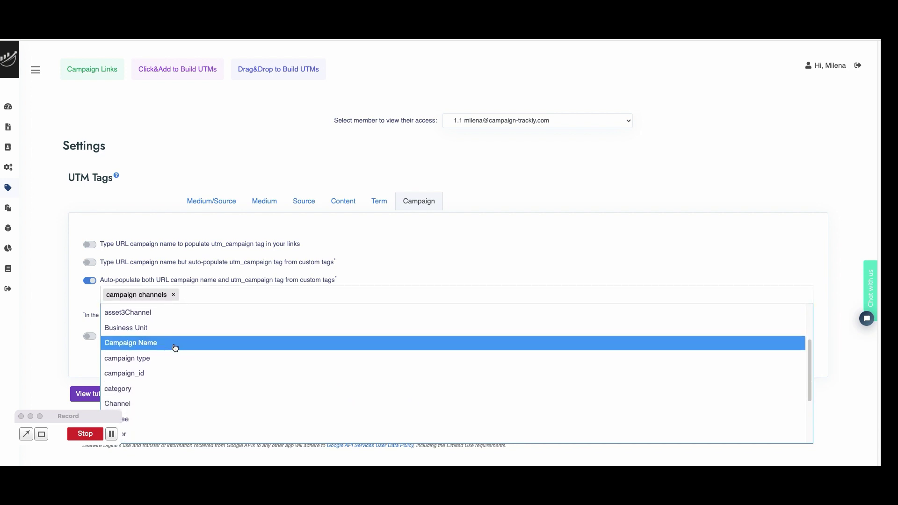
scroll(165, 362, down, 3)
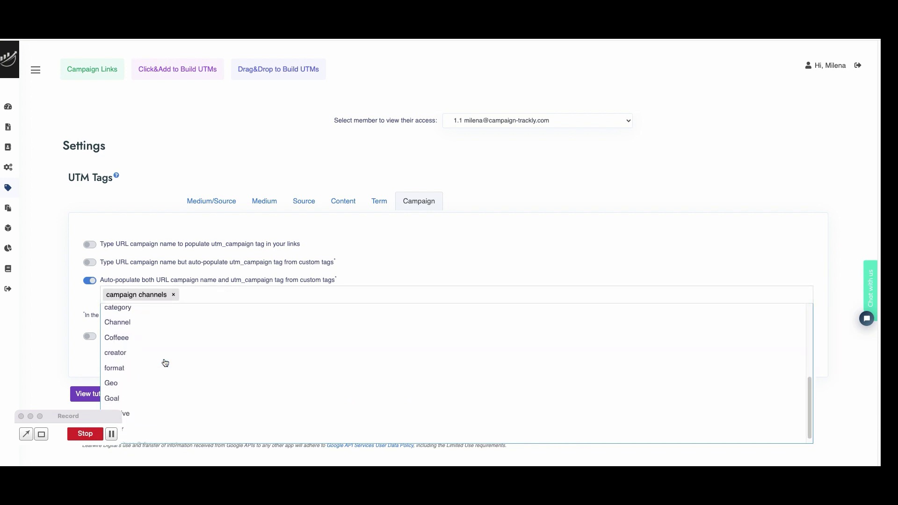
click(121, 378)
click(41, 292)
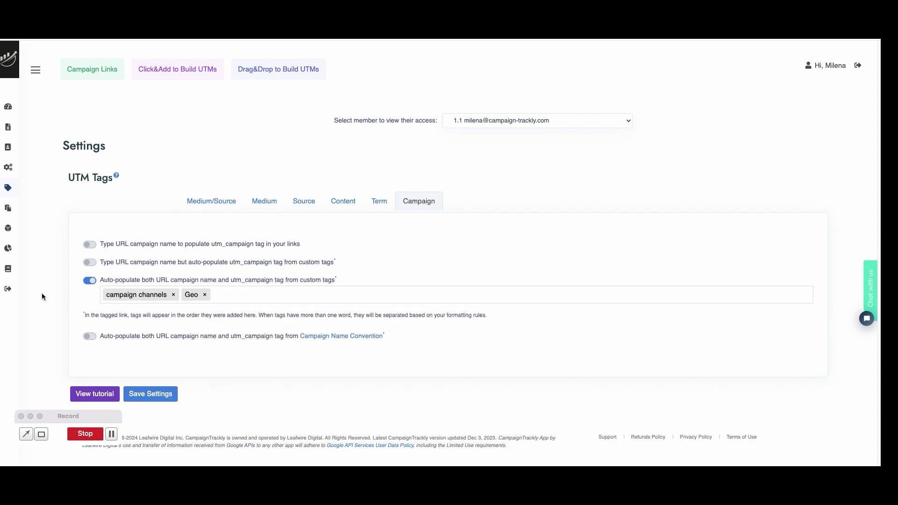
click(167, 401)
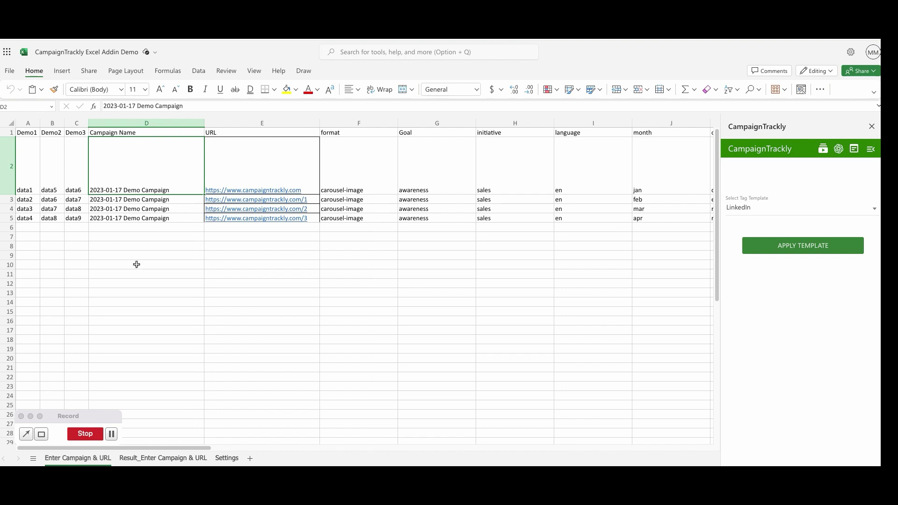
Step: Select campaign names D2:D5 and refresh the CampaignTrackly add-in to load the new settings
click(142, 188)
drag(142, 188, 146, 219)
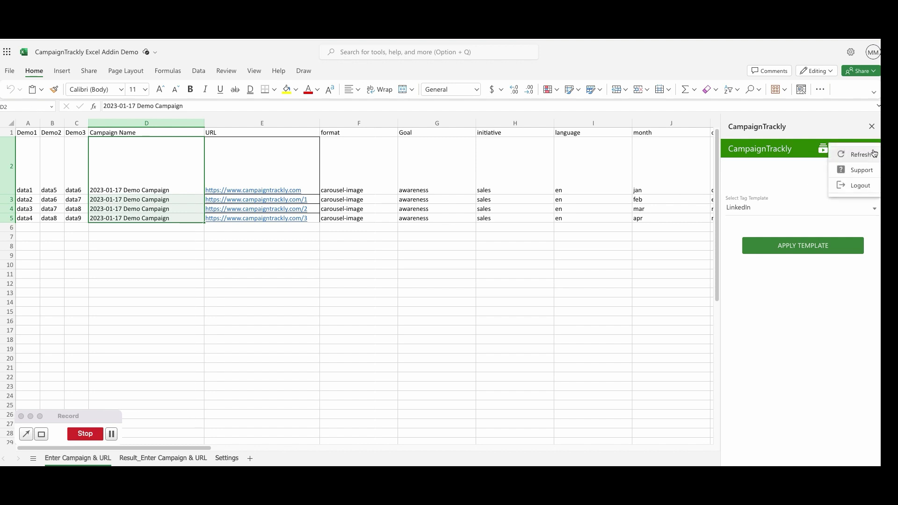
click(862, 156)
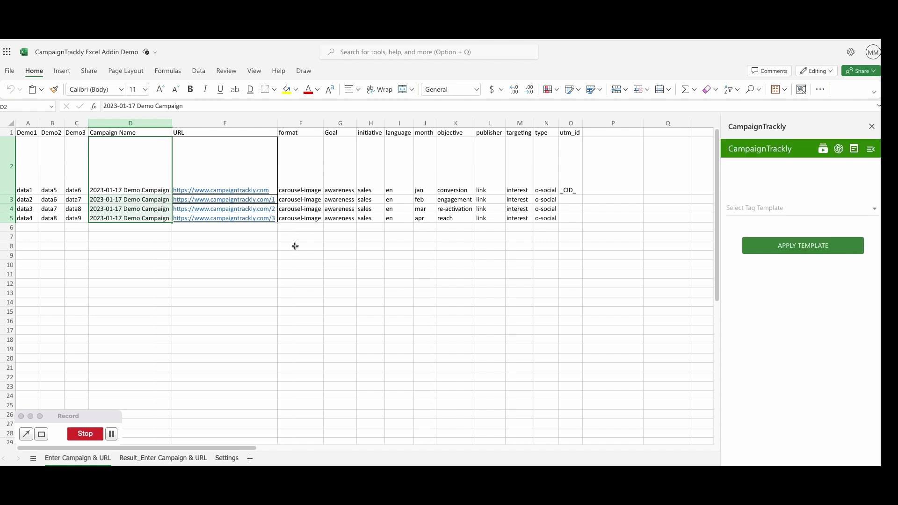
Step: Clear the tag columns F–O and select the campaign name cells D2:D5
drag(297, 124, 574, 136)
key(Delete)
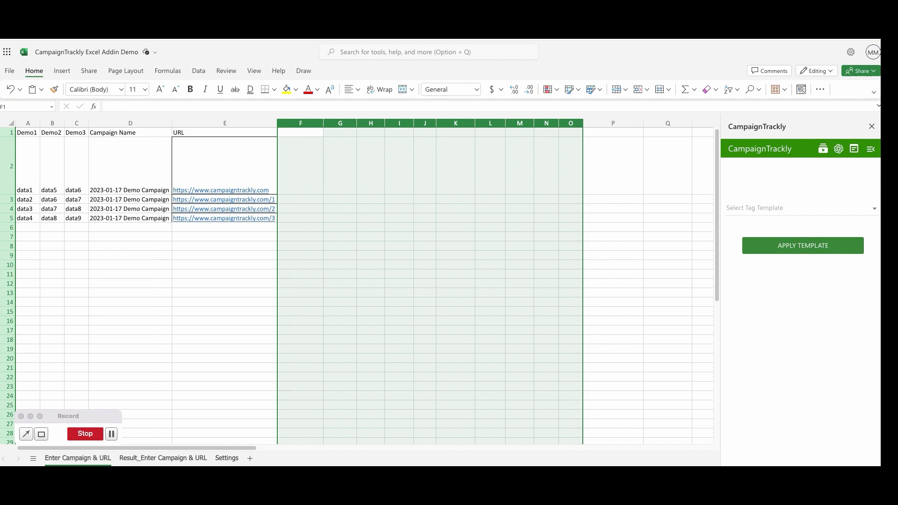
drag(142, 171, 157, 217)
Step: Clear D2:D5, enter 'Test Campaign from Custom Tags' in D2 and fill it down to D5
key(Delete)
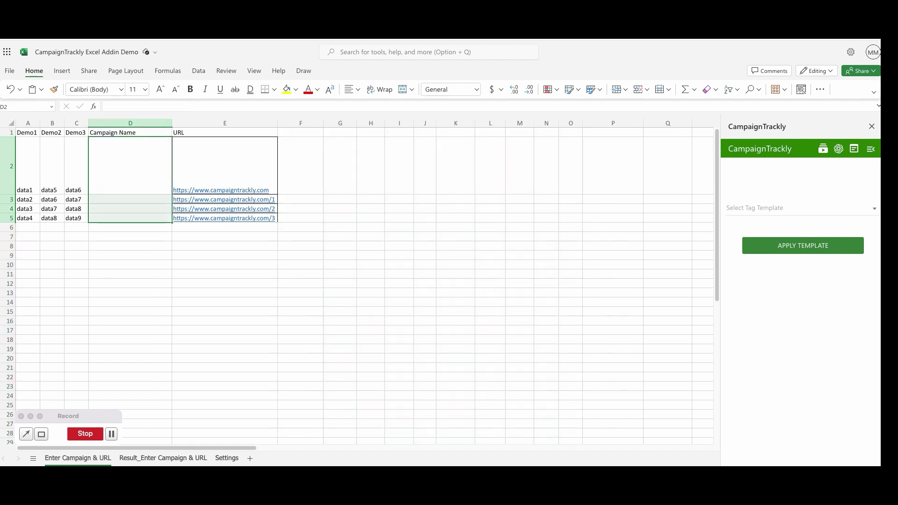
click(143, 168)
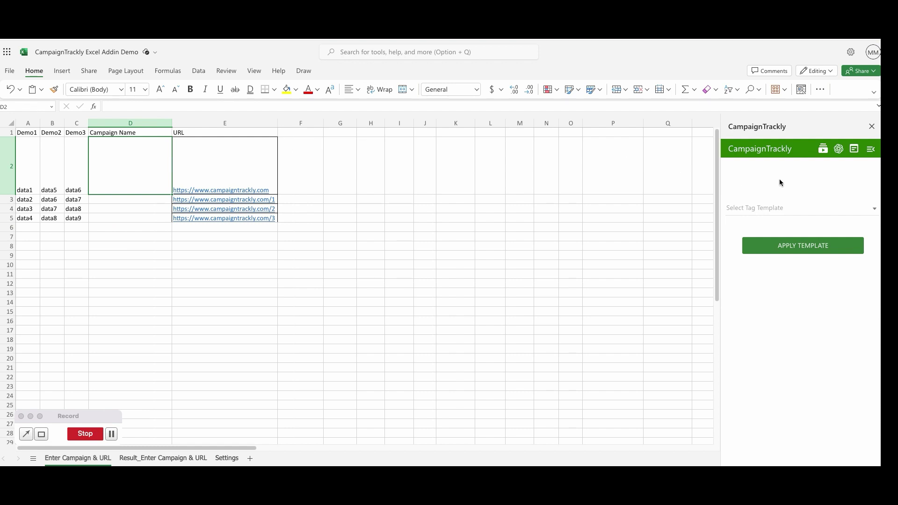
click(854, 149)
text(Test C)
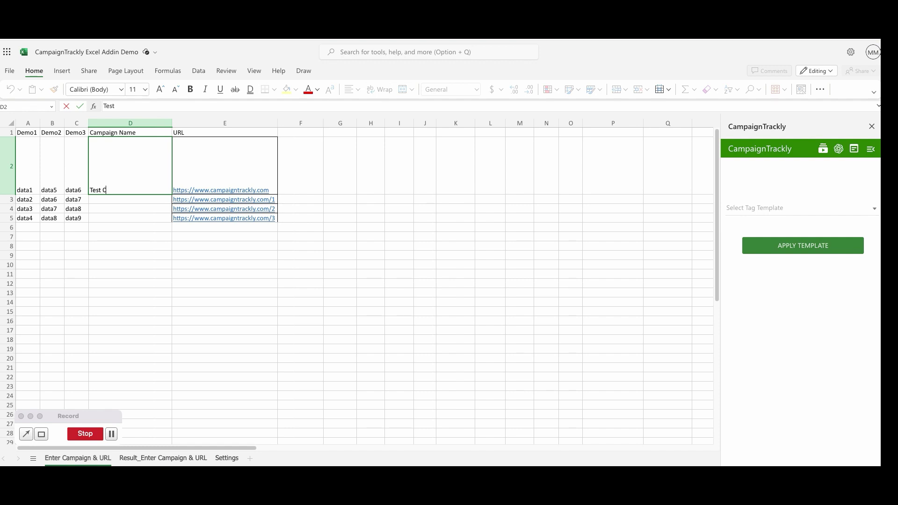
text(ampaign from Custom Tags)
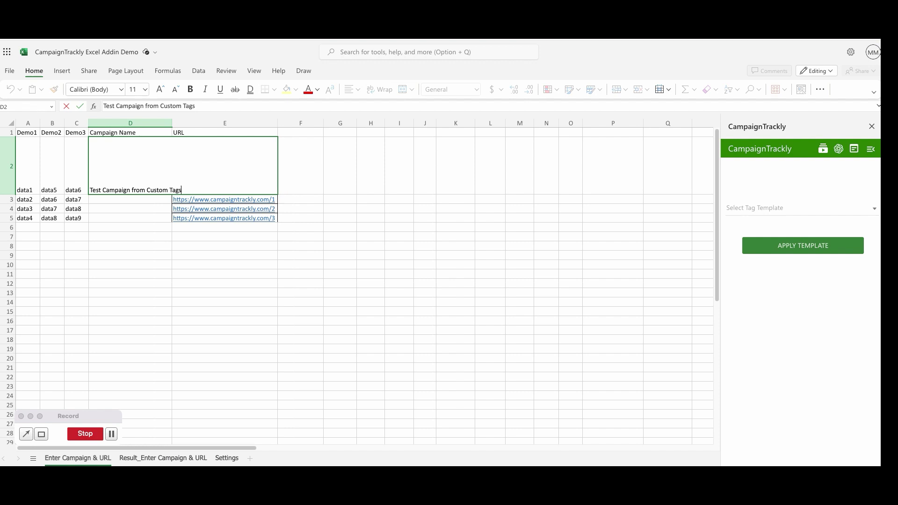
click(195, 257)
click(149, 189)
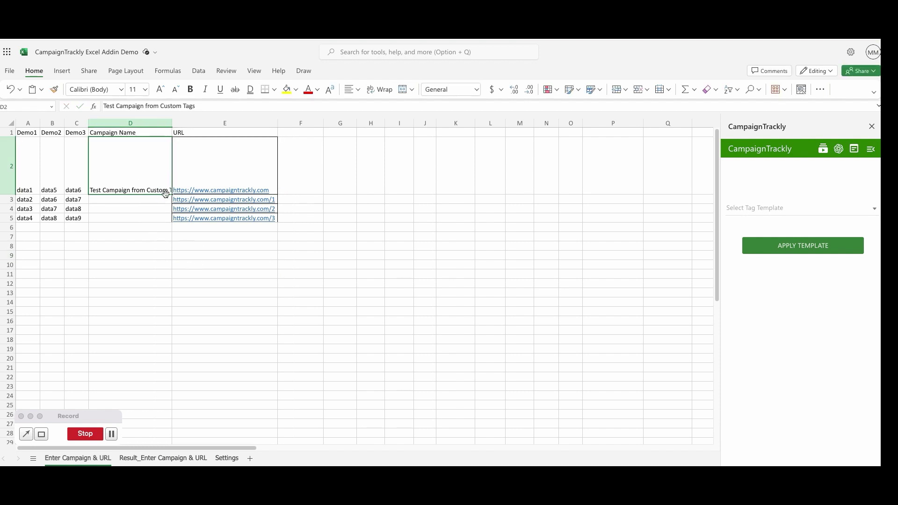
drag(170, 194, 169, 223)
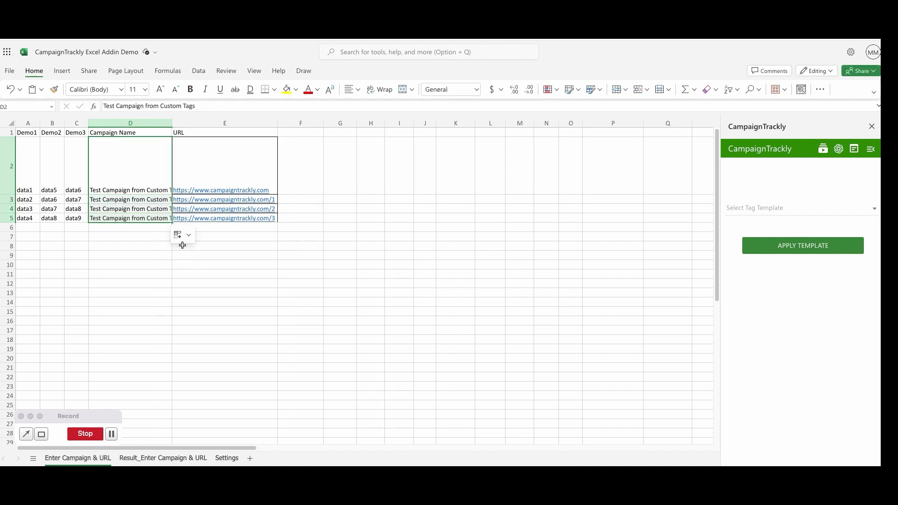
Step: Apply the Tiktok tag template and widen columns I and J so Subject Line shows fully
click(859, 208)
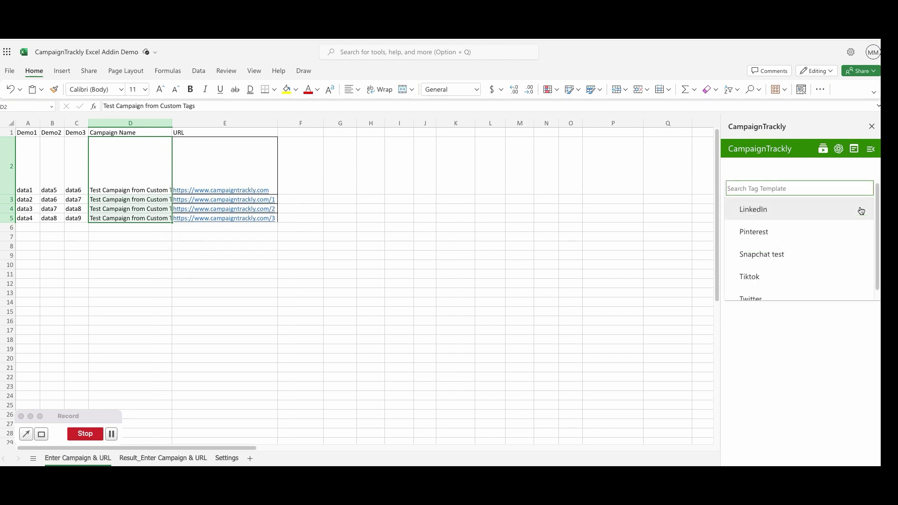
scroll(782, 265, down, 1)
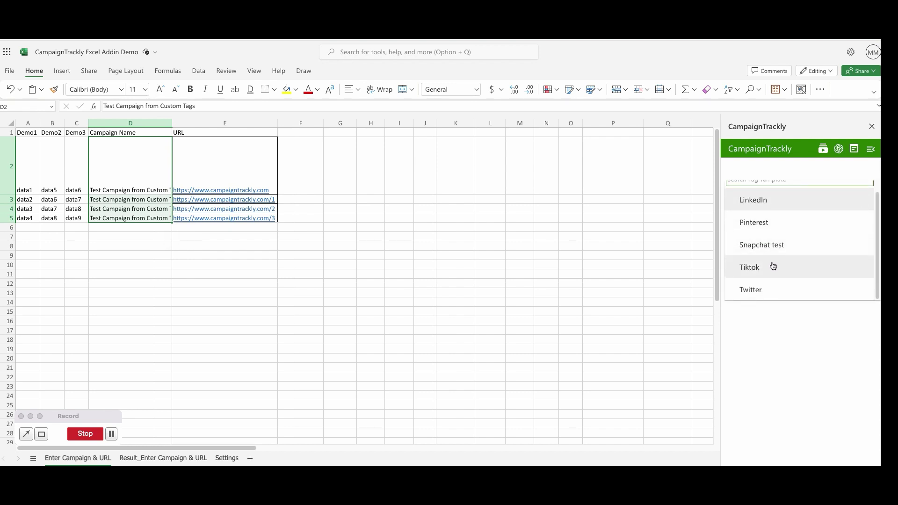
click(784, 266)
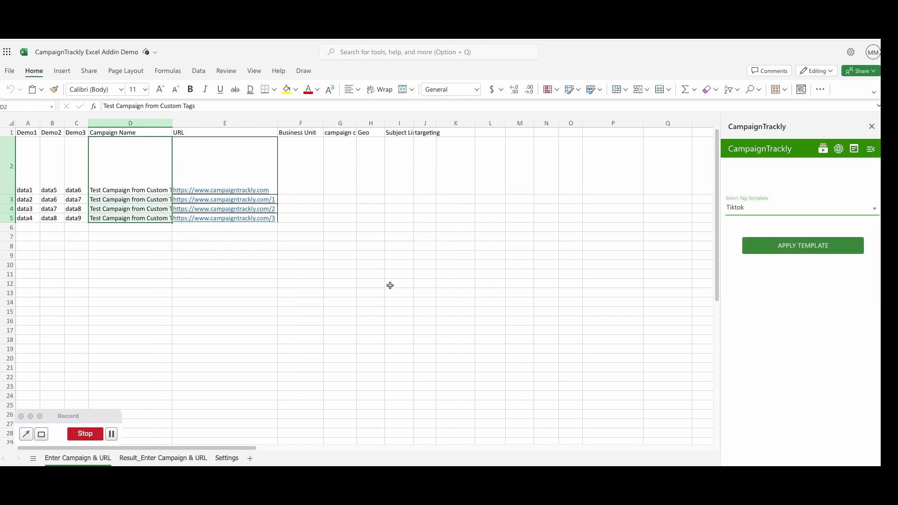
drag(437, 123, 381, 126)
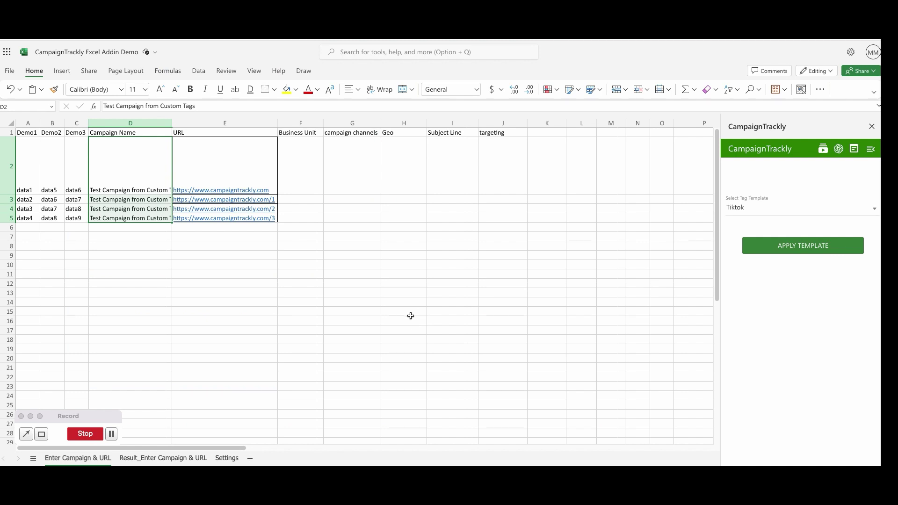
Step: Set Business Unit F2 to Enterprise and fill it down to F5
click(304, 163)
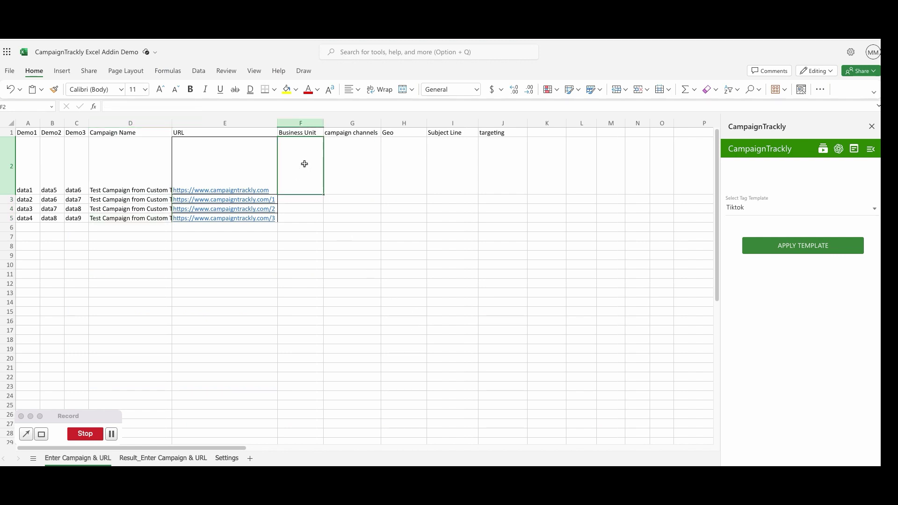
click(329, 144)
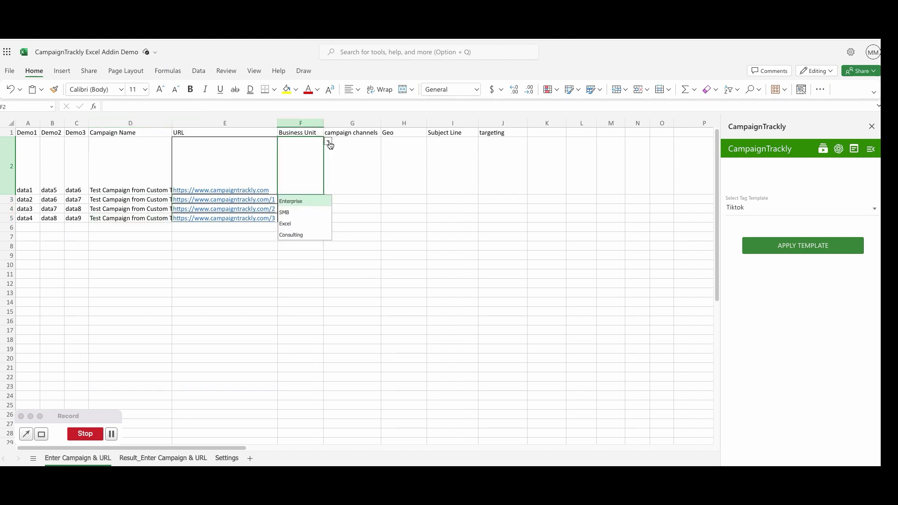
click(291, 201)
drag(323, 194, 321, 219)
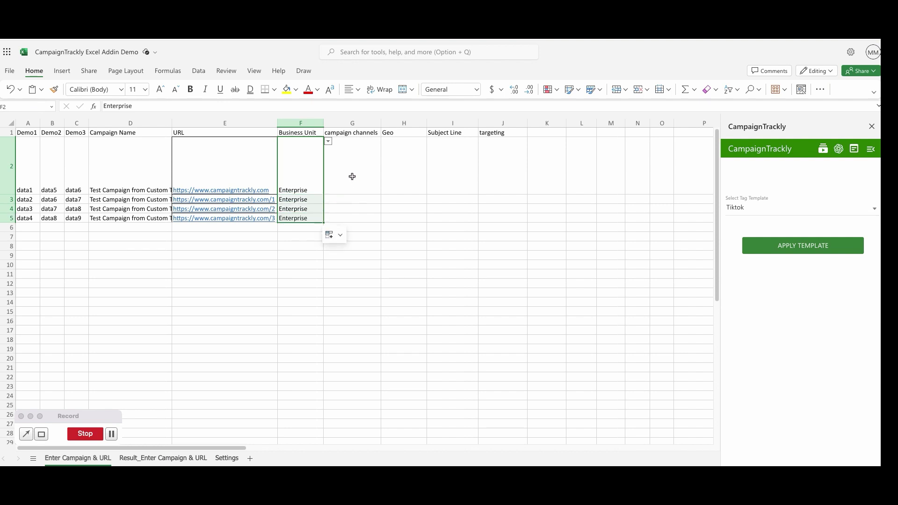
Step: Set Geo H2 to EMEA and fill it down through H5
click(410, 171)
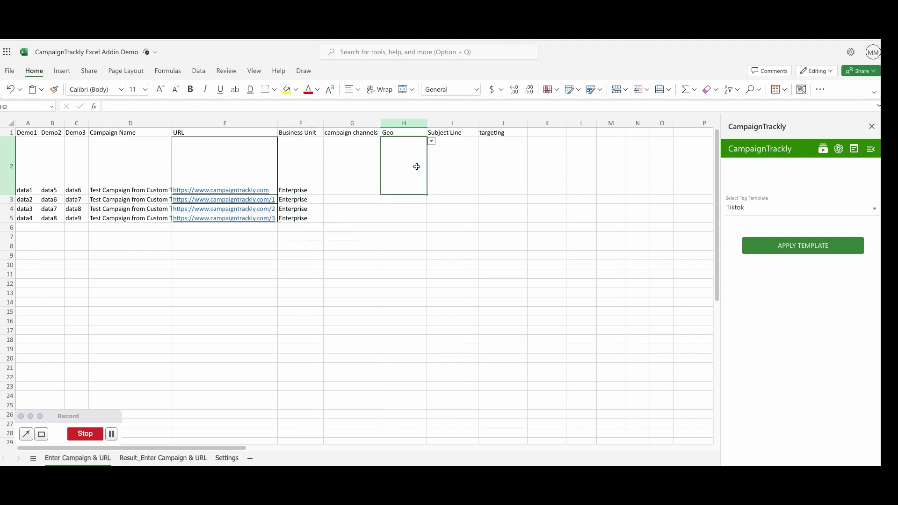
click(431, 143)
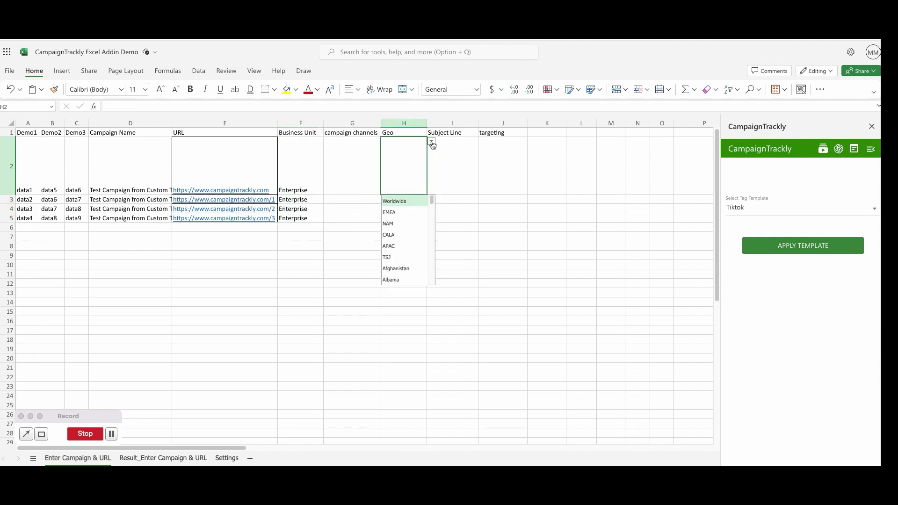
click(398, 213)
drag(428, 196, 415, 218)
Step: Change the Geo values in H3, H4 and H5 to APAC, NAM and China
click(424, 199)
click(432, 200)
click(393, 255)
click(412, 209)
click(432, 212)
click(392, 243)
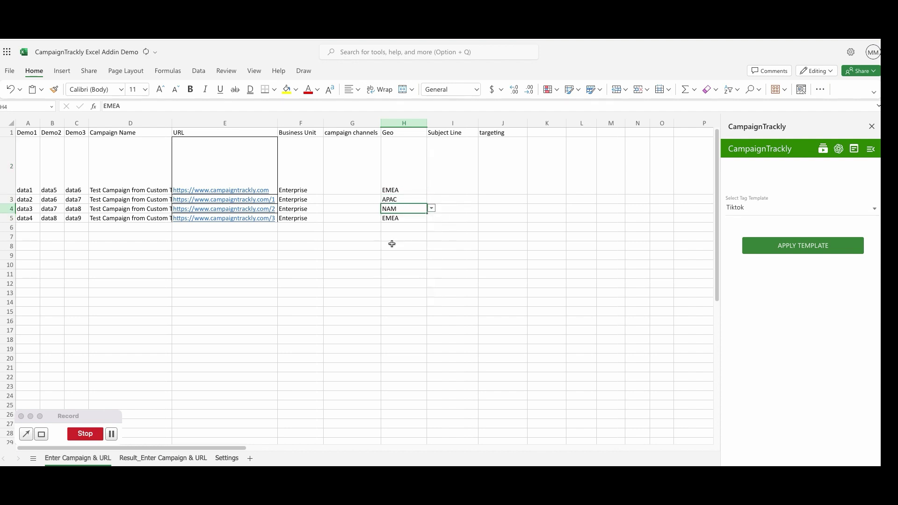
click(402, 218)
click(432, 218)
scroll(421, 262, down, 3)
click(405, 287)
Step: Select Subject Line cell I2 and targeting cell J2
click(453, 176)
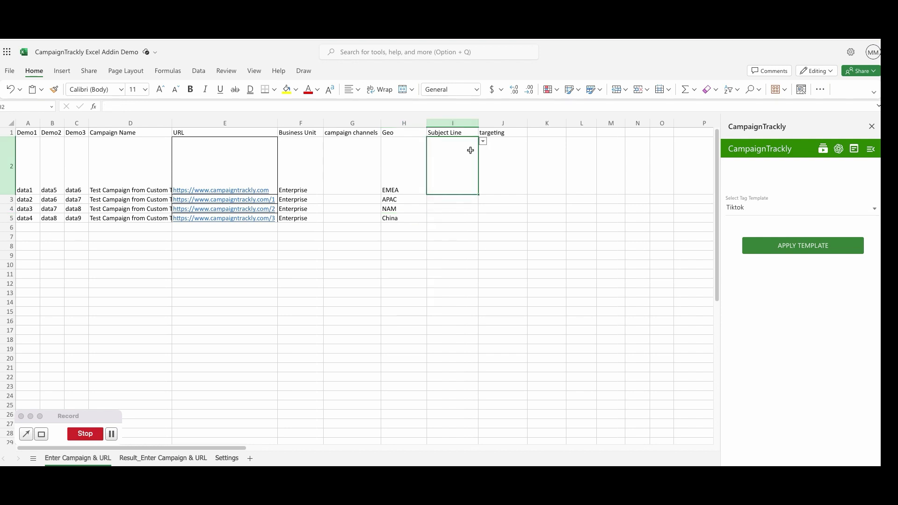
click(495, 159)
click(453, 154)
click(497, 158)
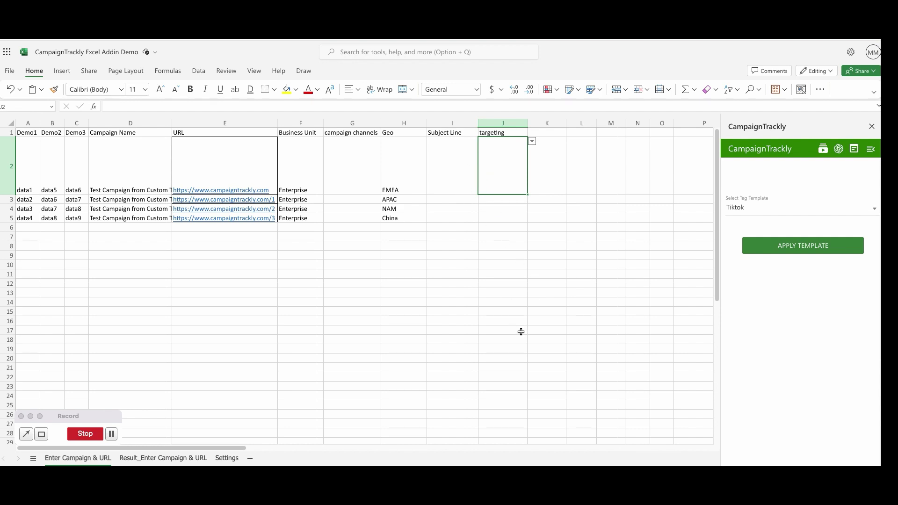
click(780, 248)
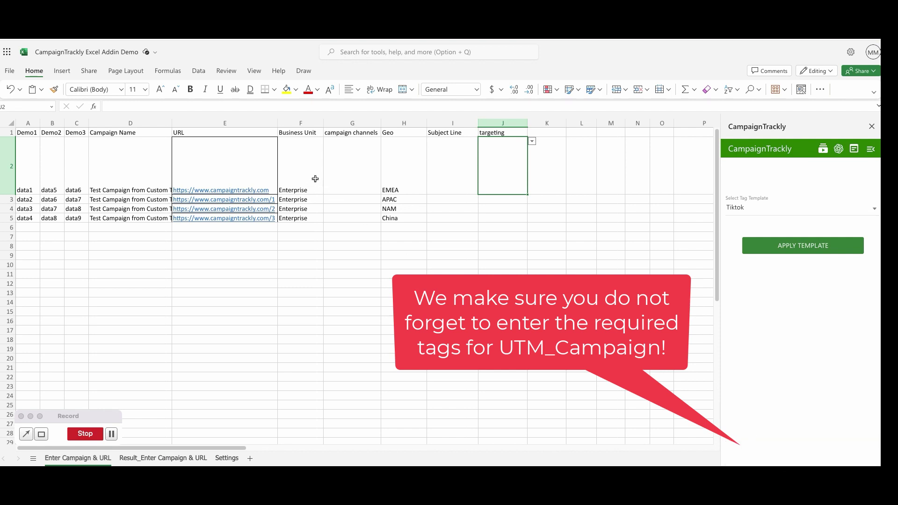
click(354, 160)
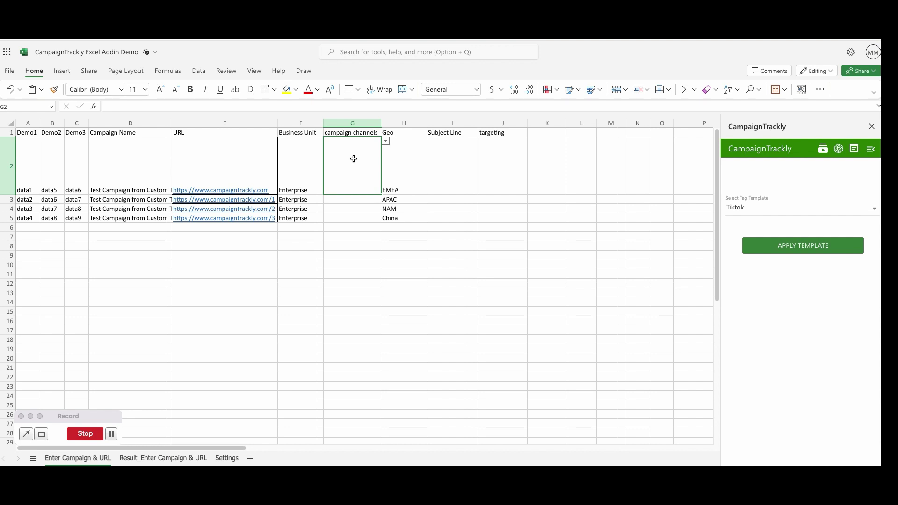
Step: Set campaign channels G2 to Organic Social and fill it down through G5
click(386, 142)
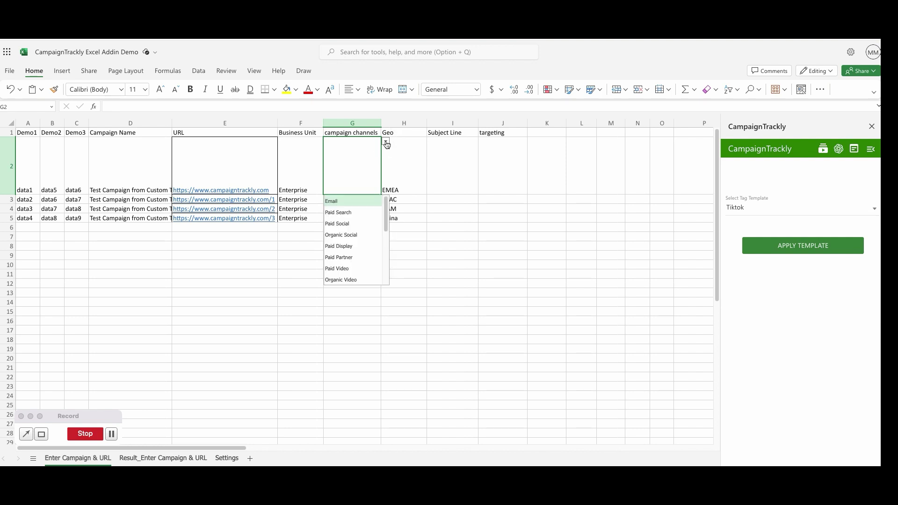
click(348, 236)
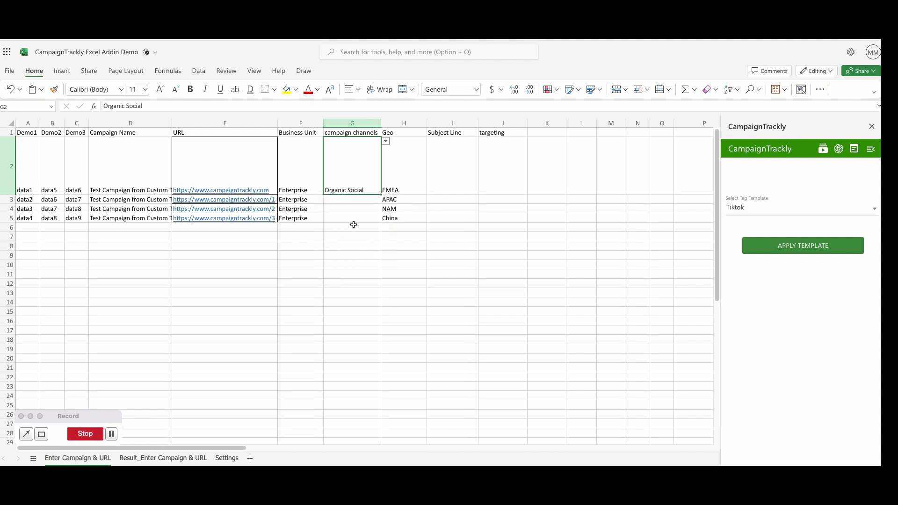
drag(381, 194, 374, 221)
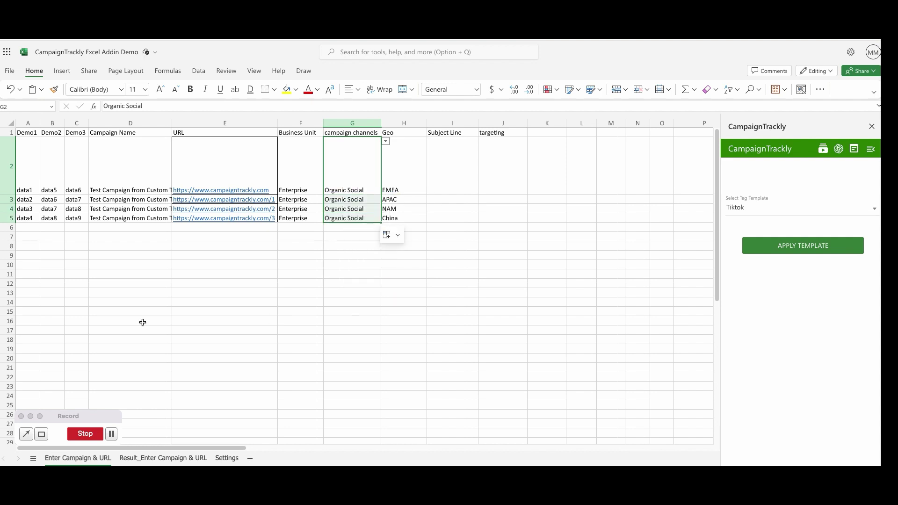
Step: Apply the Tiktok template, adding the generated links as new rows
click(804, 246)
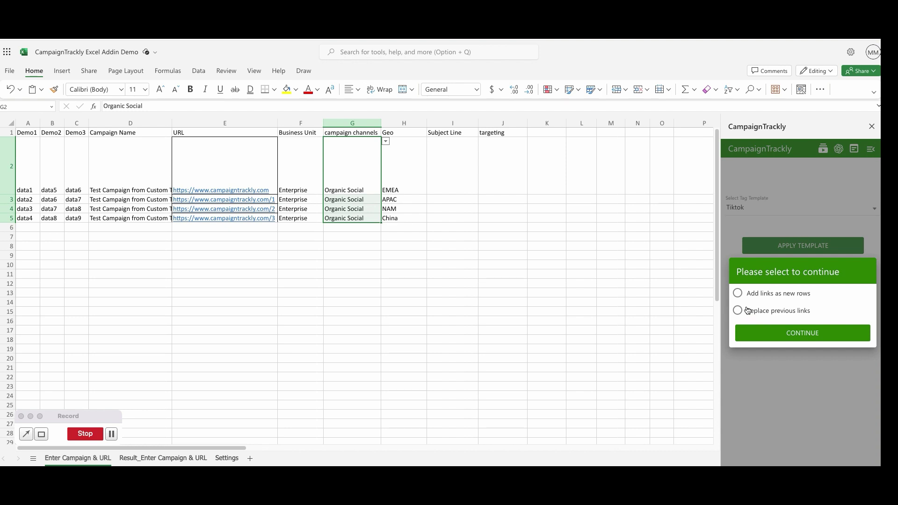
click(738, 292)
click(806, 332)
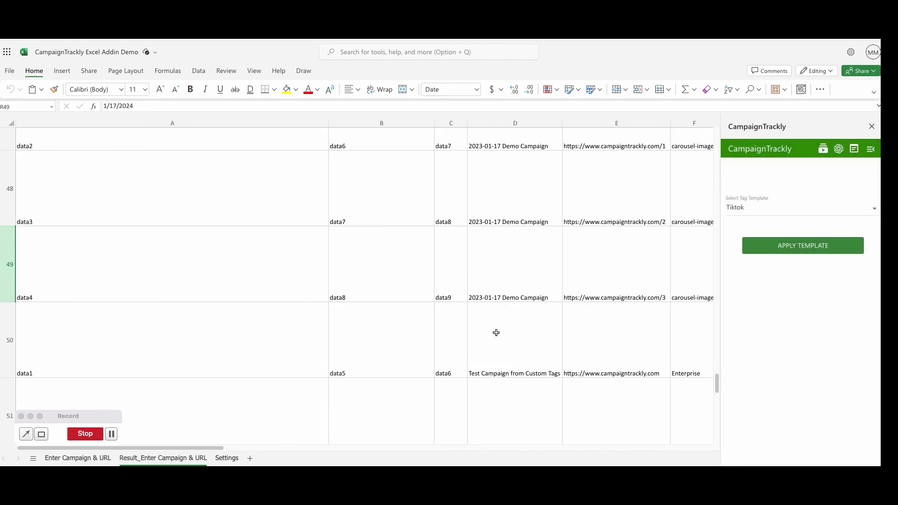
Step: Inspect the Tiktok-tagged UTM links in K50 through K53 on the result sheet
scroll(470, 326, down, 2)
scroll(470, 326, down, 3)
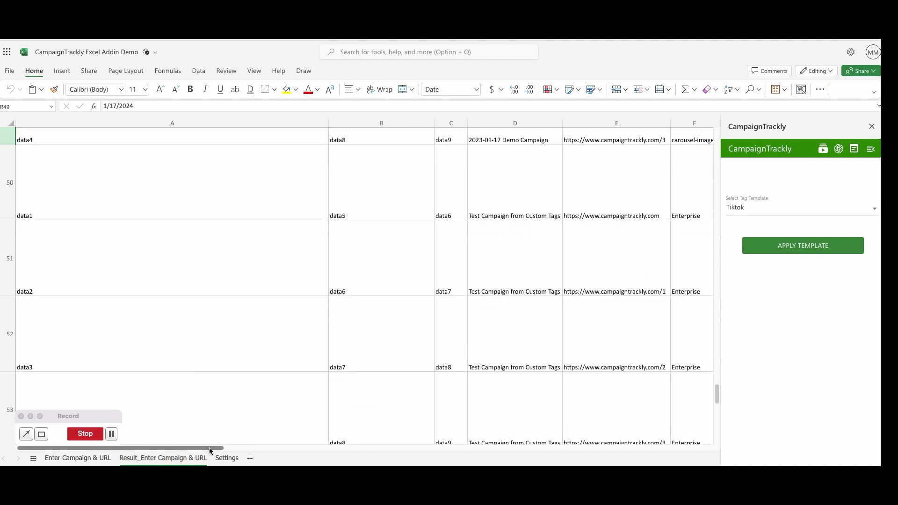
drag(170, 449, 476, 332)
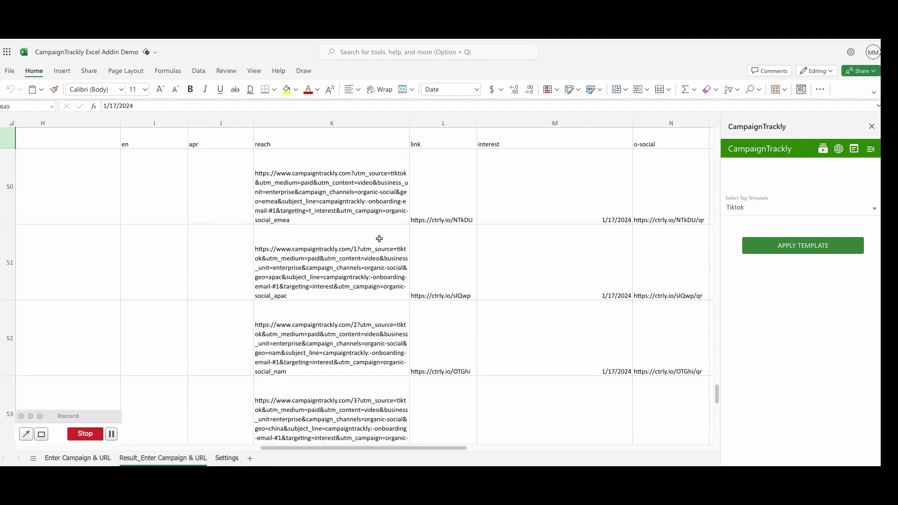
click(358, 213)
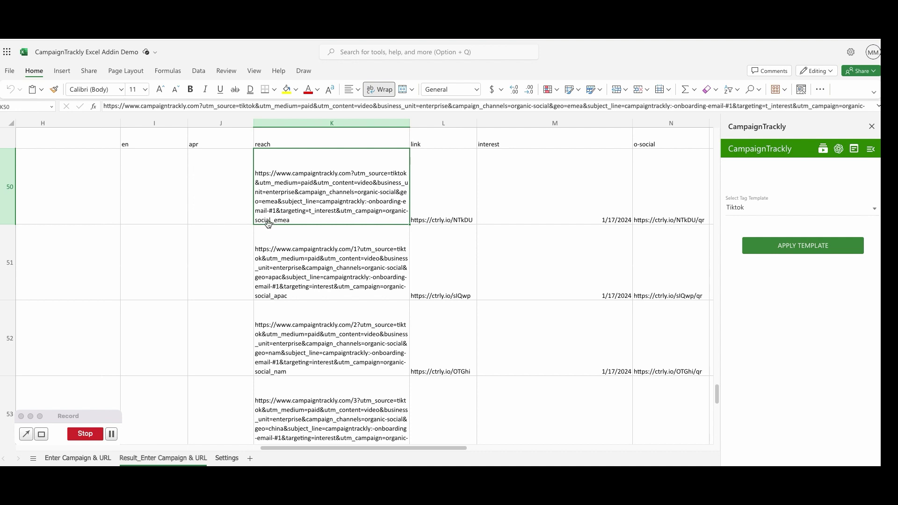
click(373, 288)
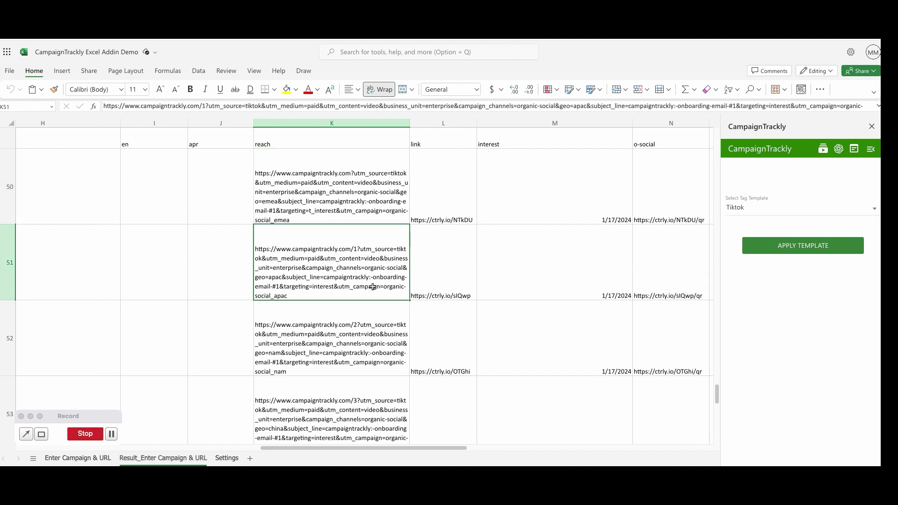
scroll(339, 315, down, 4)
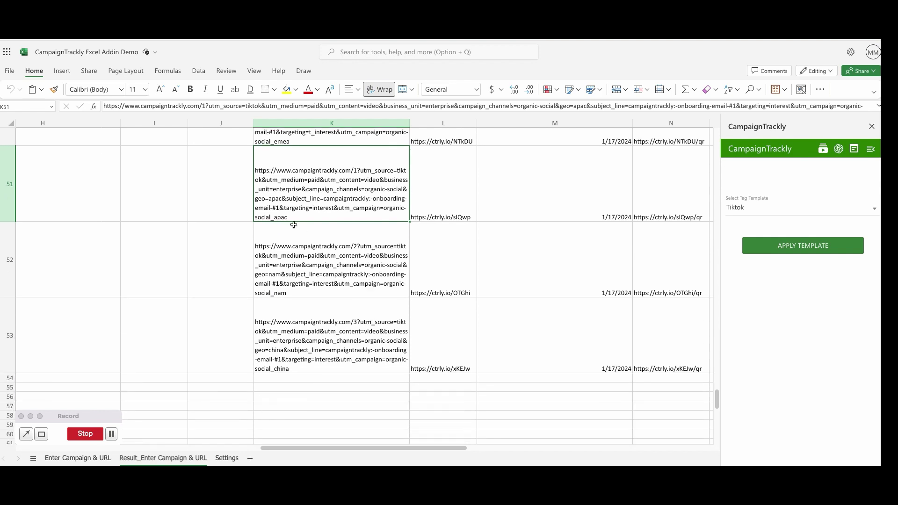
click(349, 269)
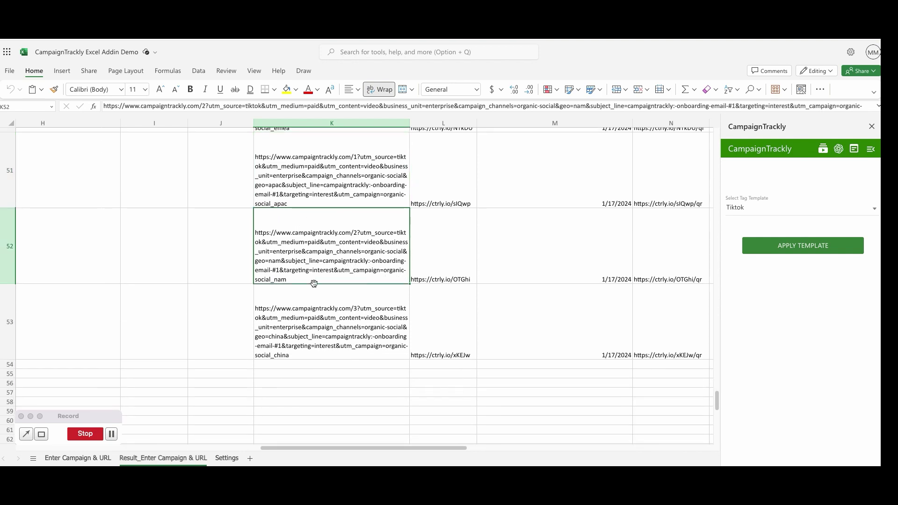
click(307, 337)
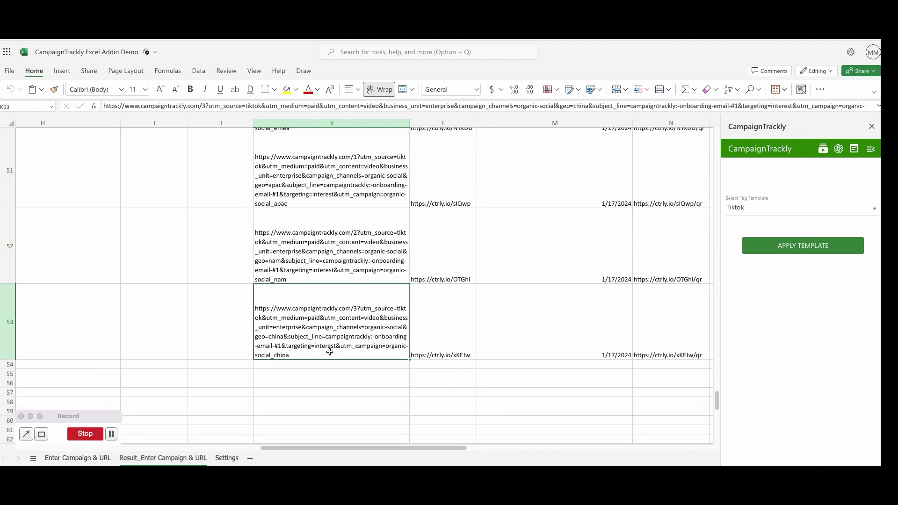
Step: On the Enter Campaign & URL sheet, select campaign channels G2:G5 and Geo values H2:H5
click(78, 458)
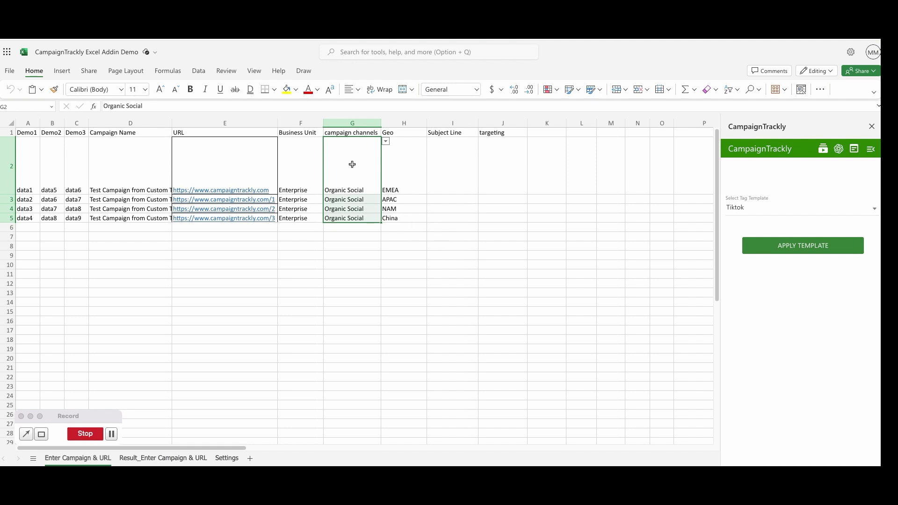
drag(351, 188, 353, 217)
click(405, 157)
drag(405, 157, 399, 215)
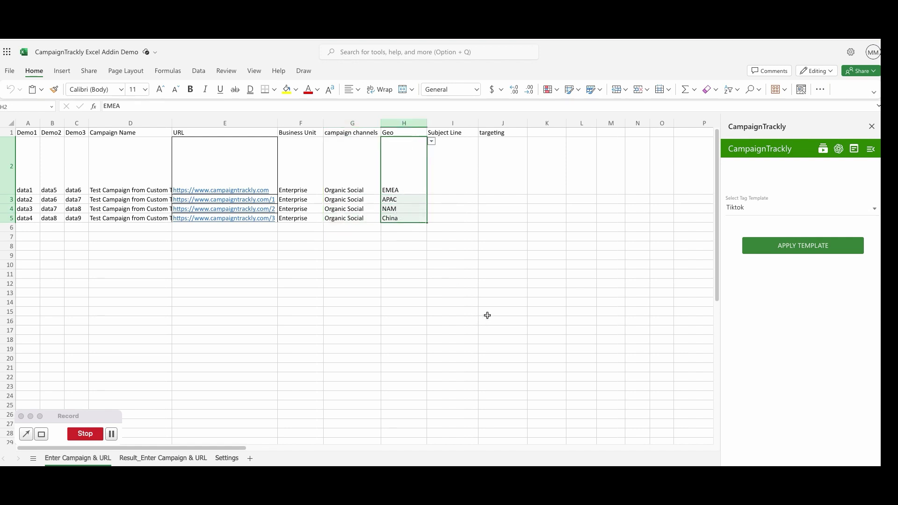
Step: Return to the Result_Enter Campaign & URL sheet and select K50 to view its full UTM link
click(197, 456)
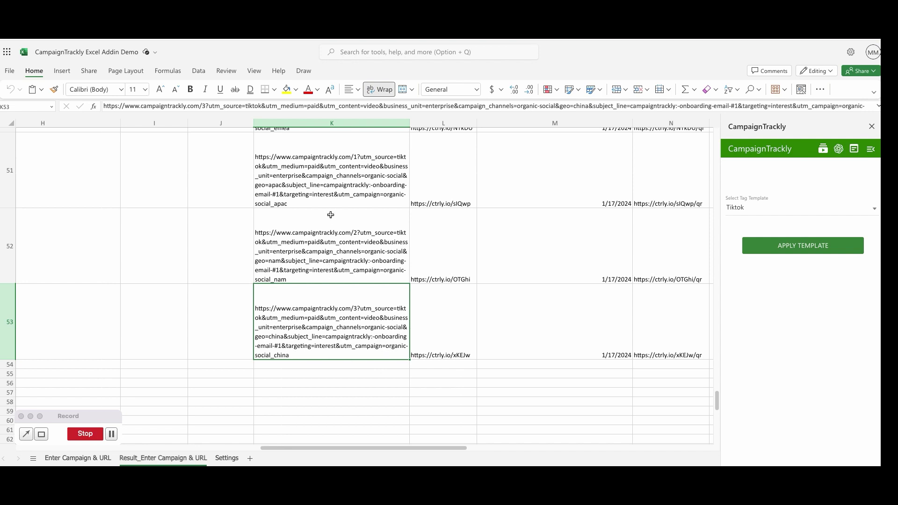
scroll(333, 213, up, 2)
click(330, 177)
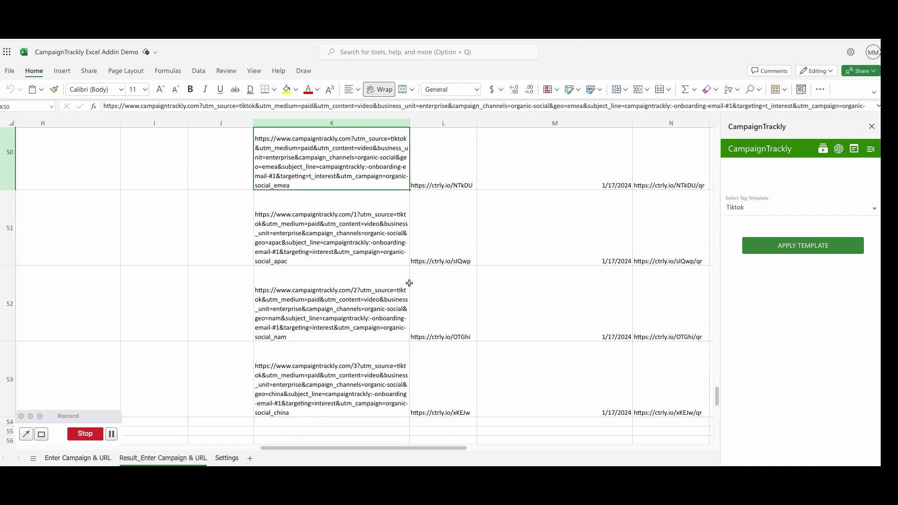